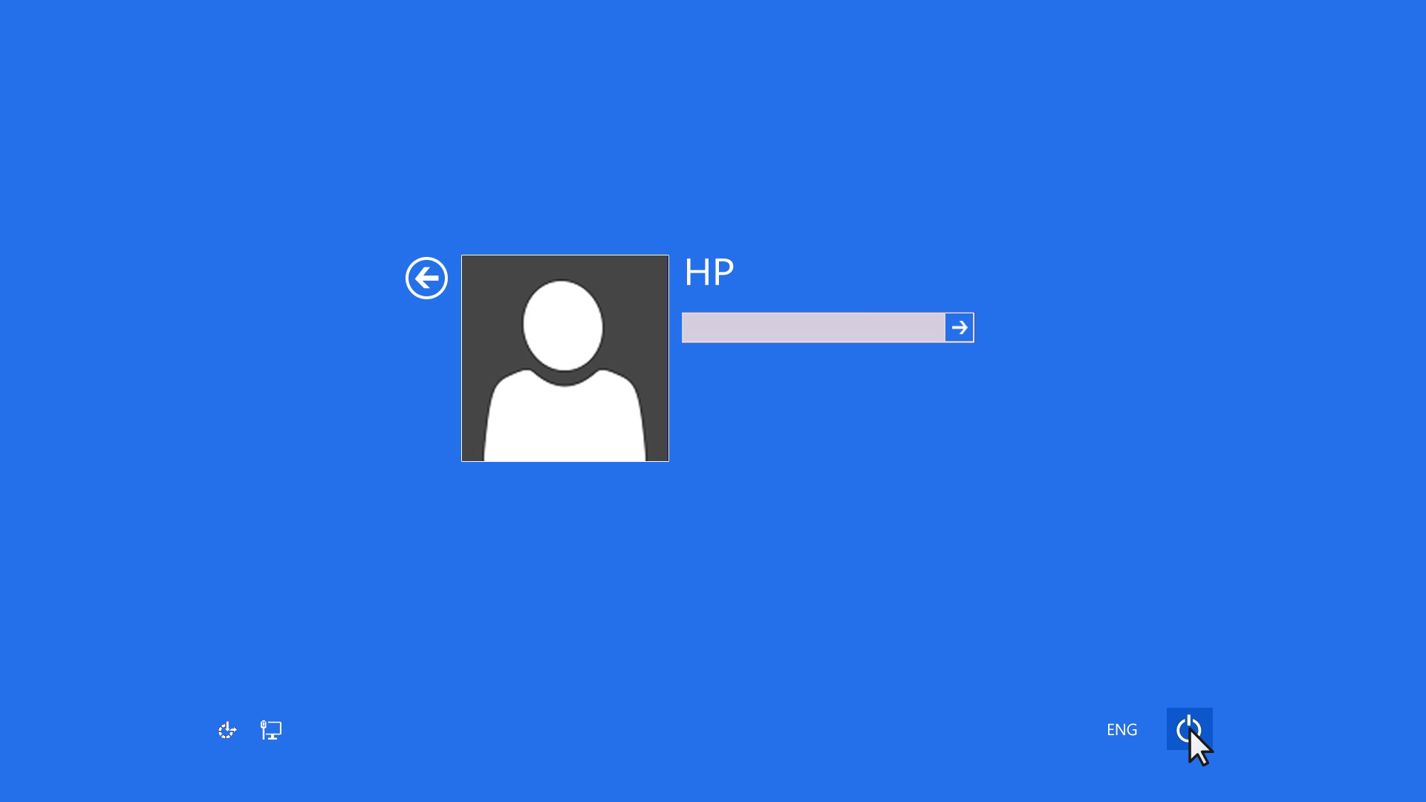
Show the Sleep, Shut down and Restart power menu from the sign-in screen.
click(1189, 727)
text(●●●●●●)
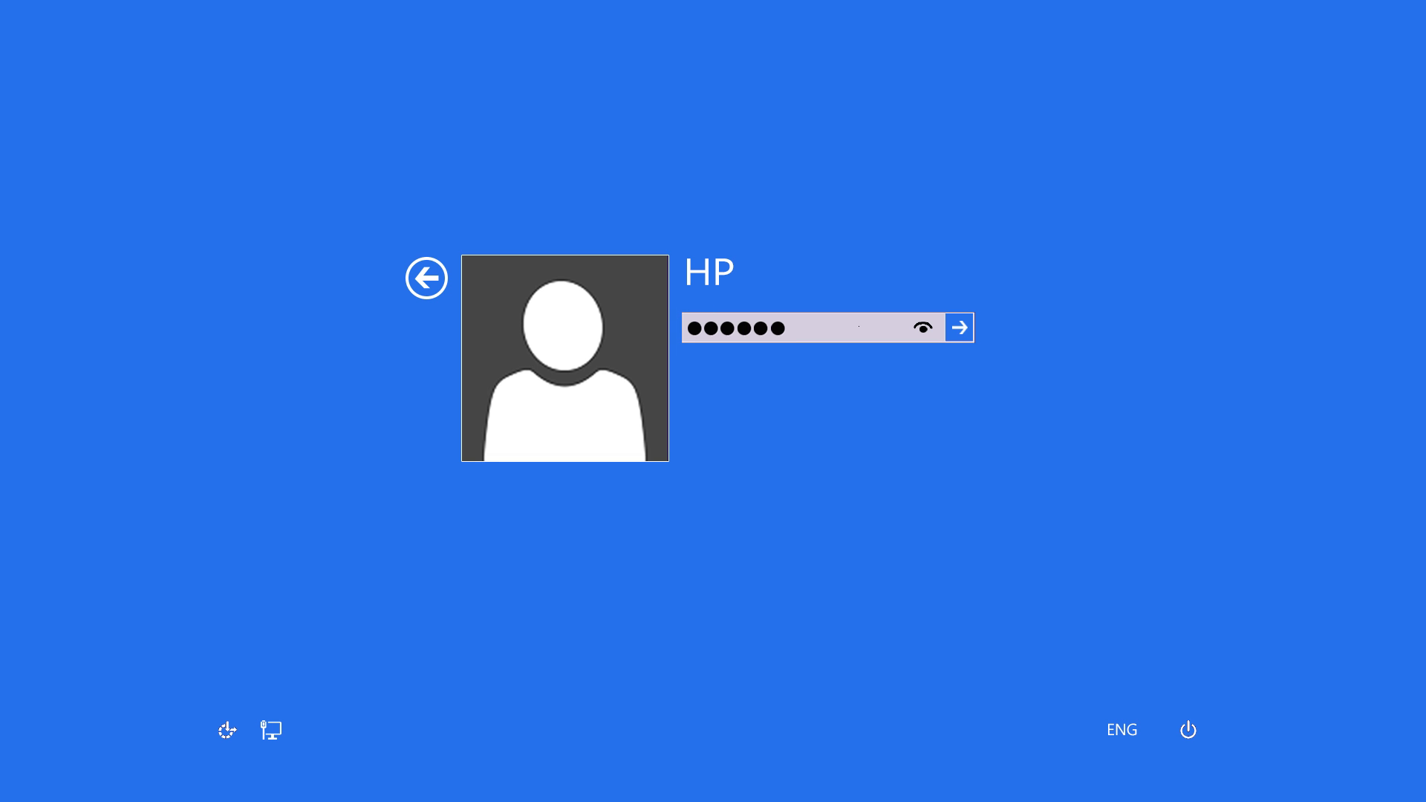
Submit the entered password to sign in to the HP account.
click(959, 328)
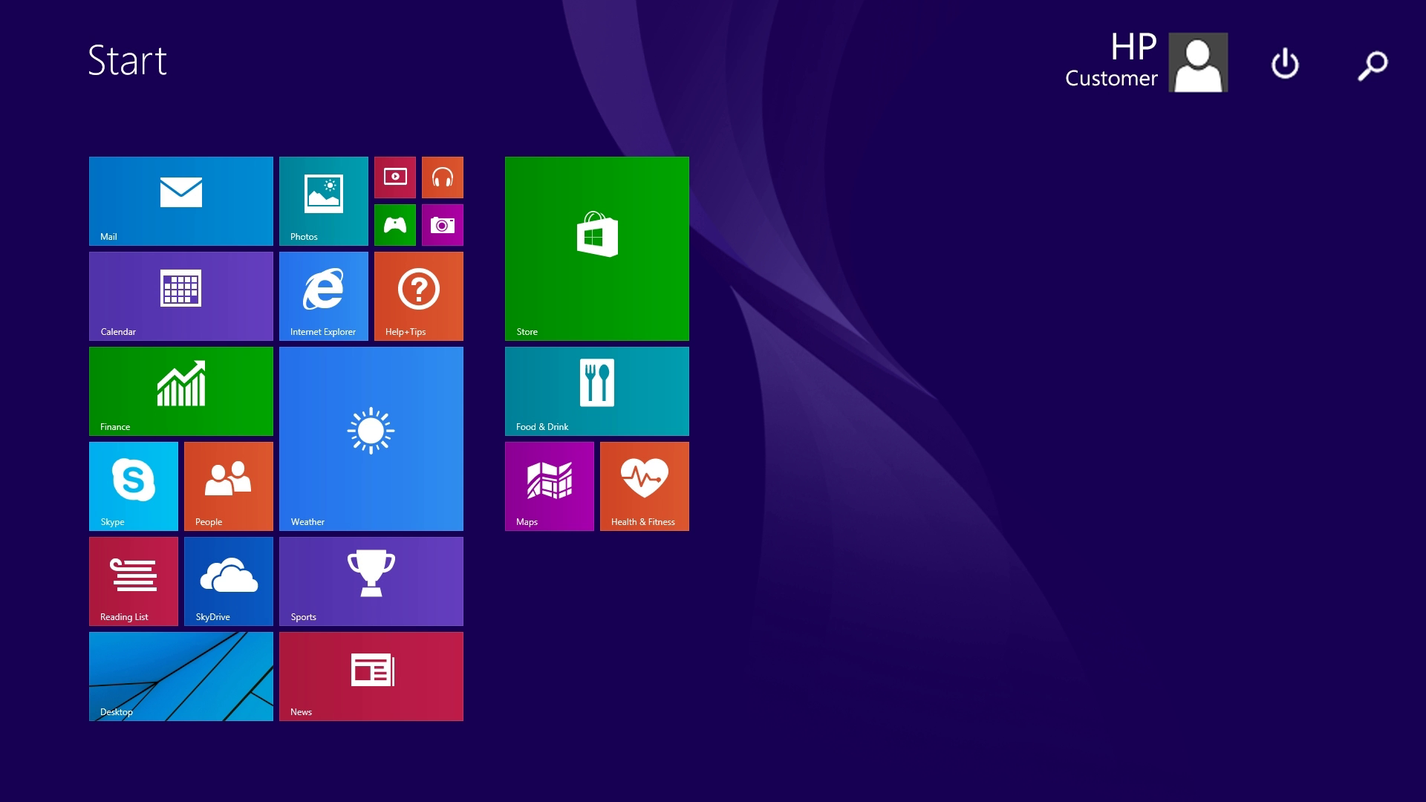
Search for cmd and launch Command Prompt as administrator, approving the UAC prompt.
key(super+s)
text(c)
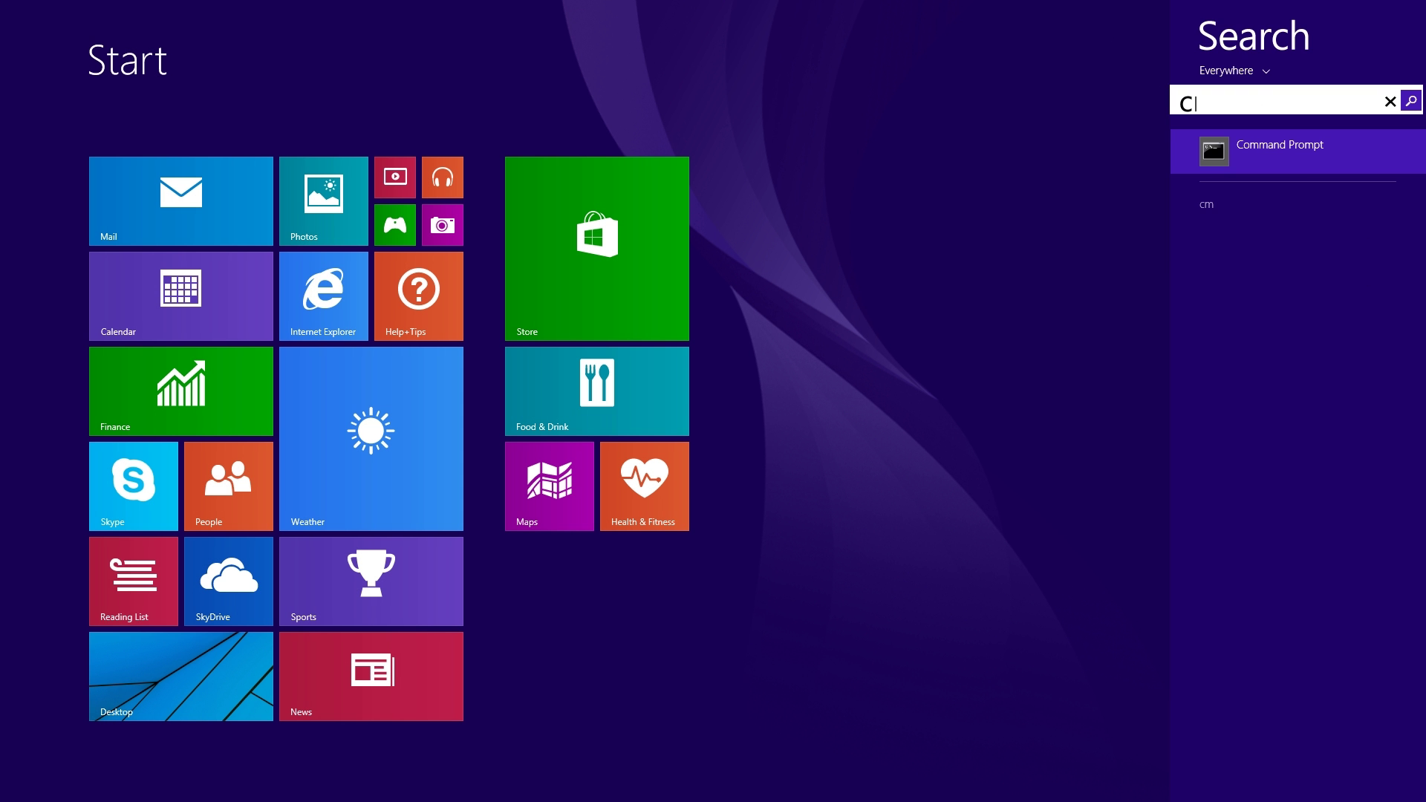
text(md)
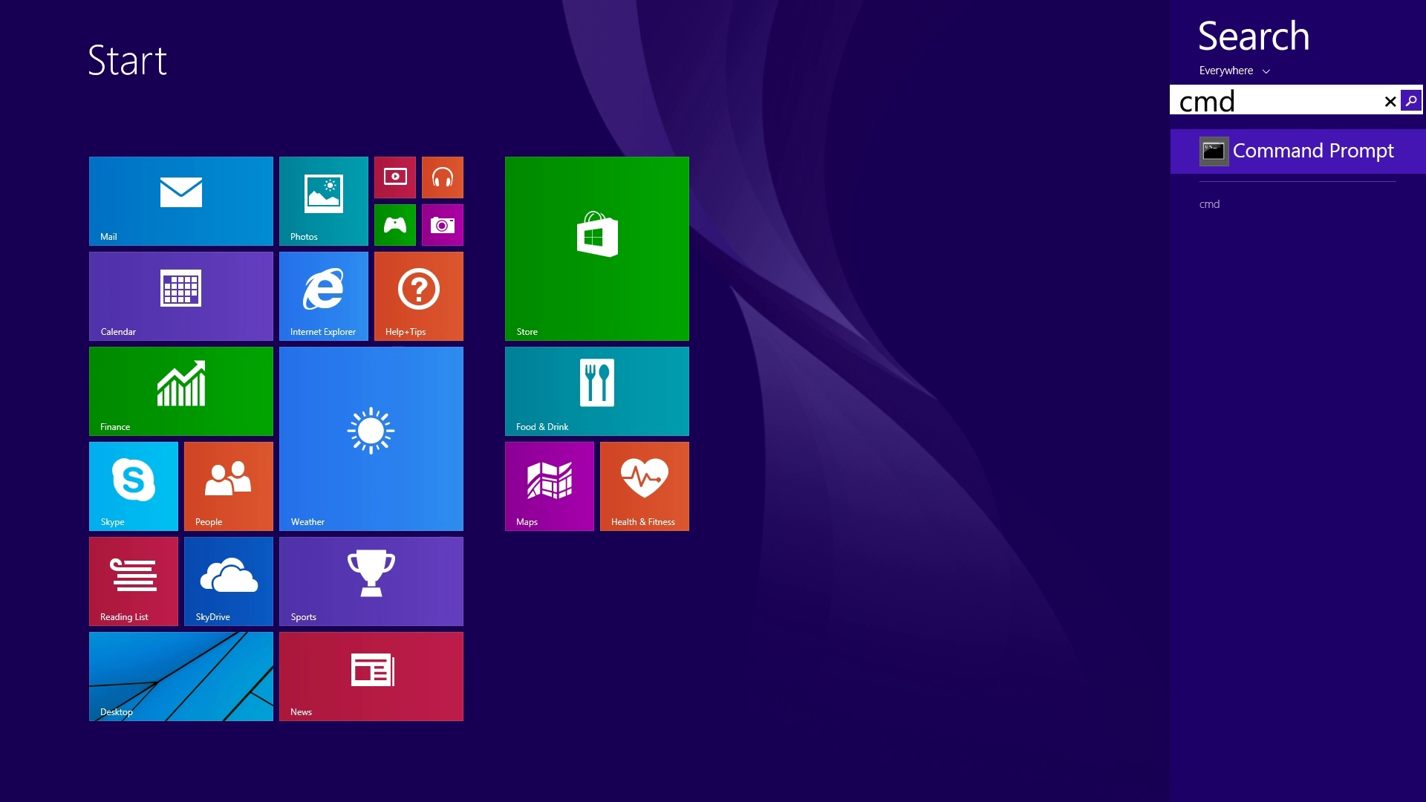
right_click(1287, 150)
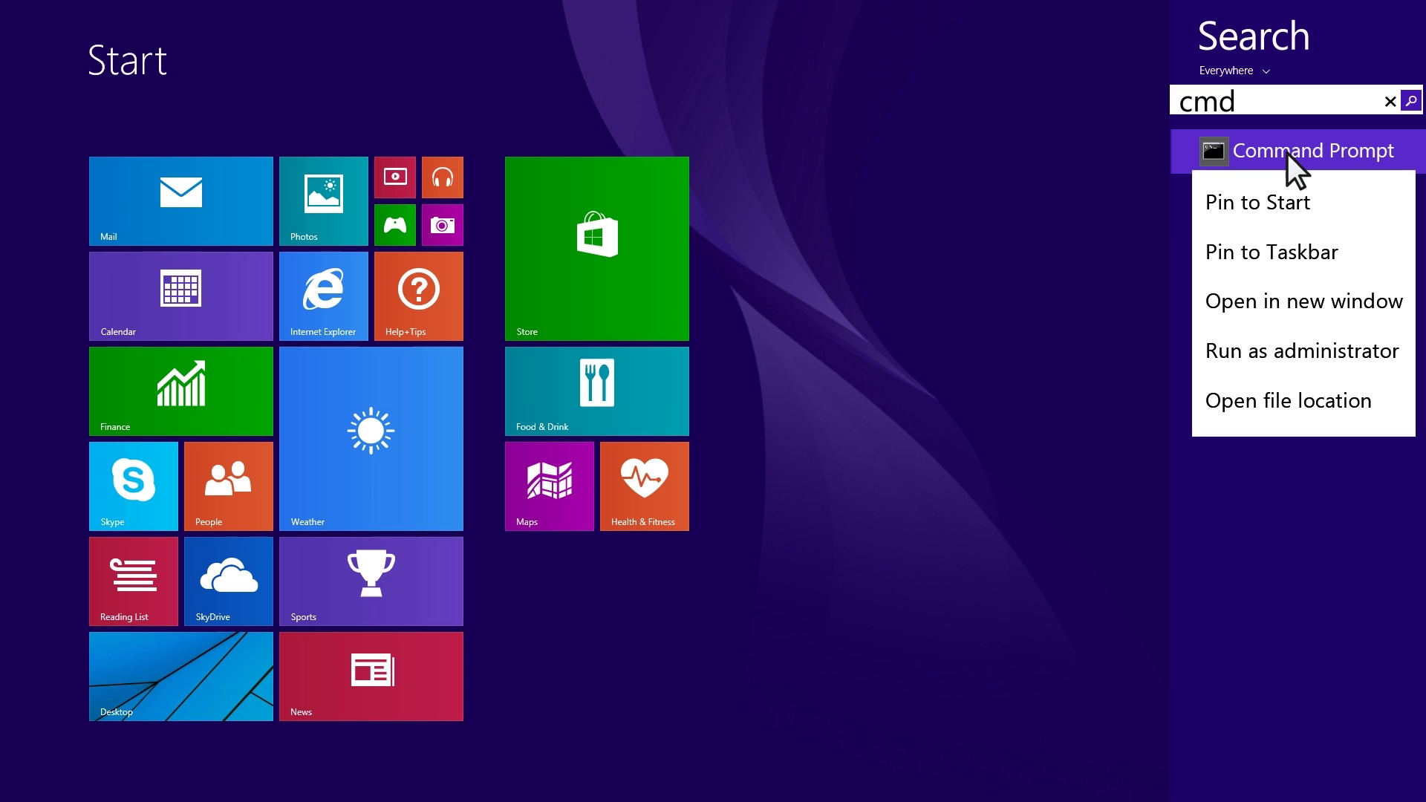
click(1287, 358)
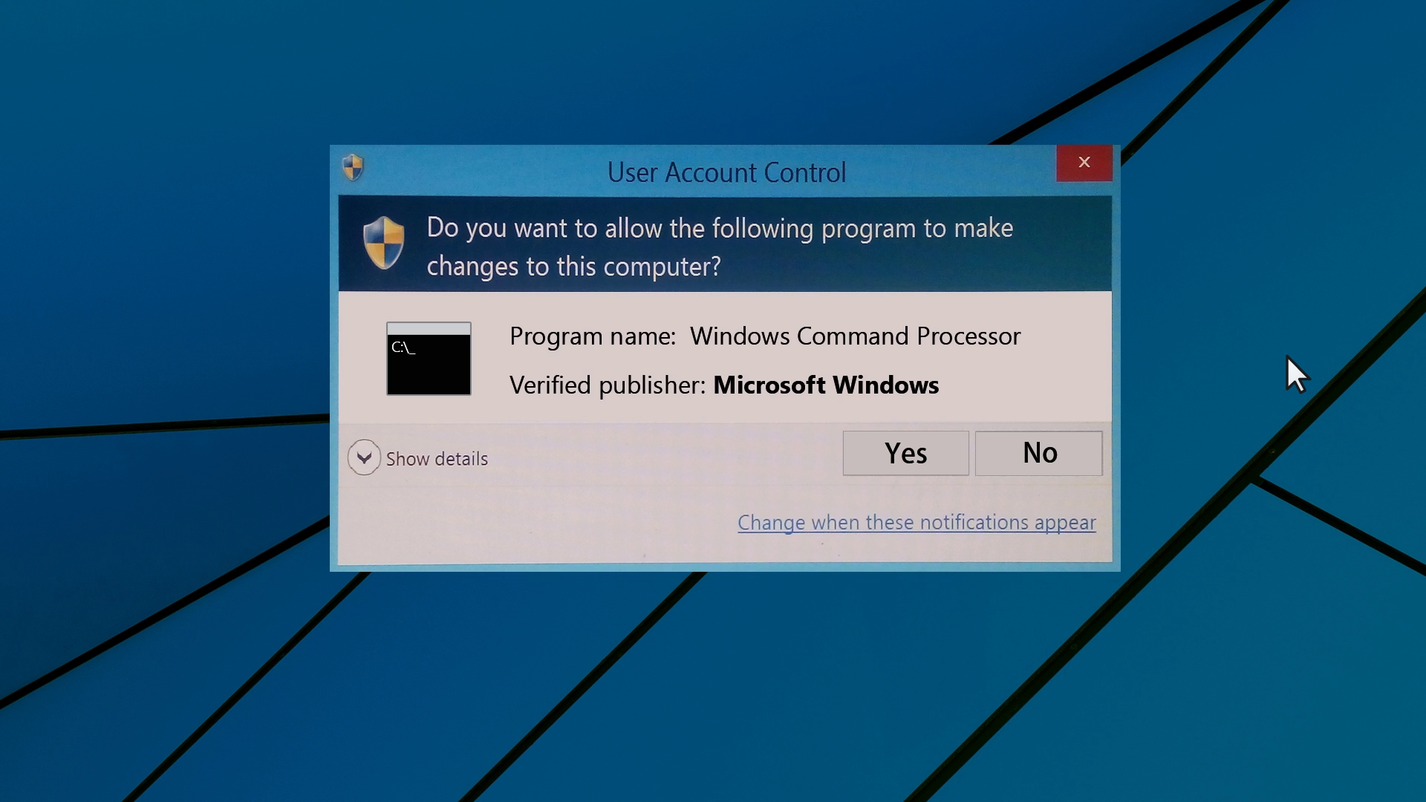
click(907, 457)
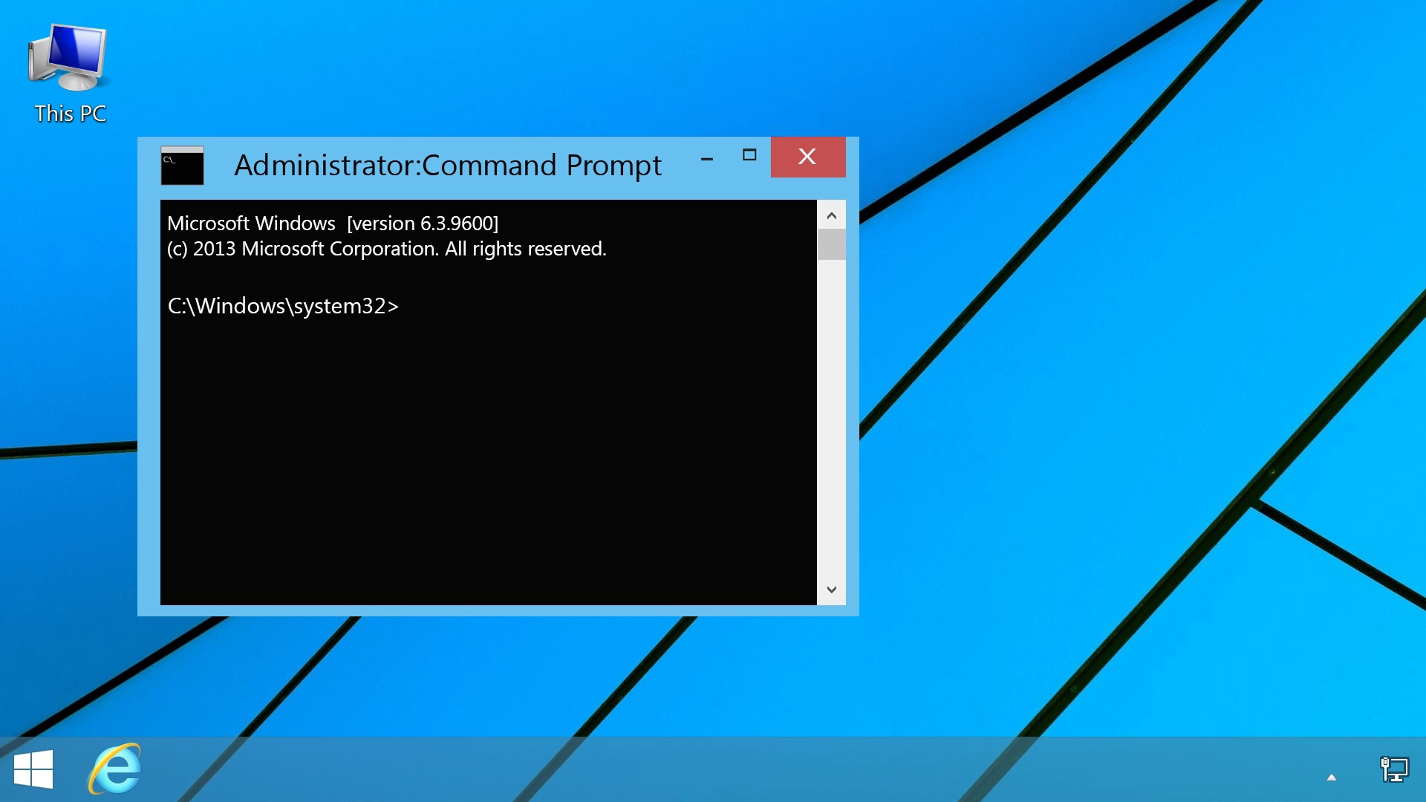
text(net user usern)
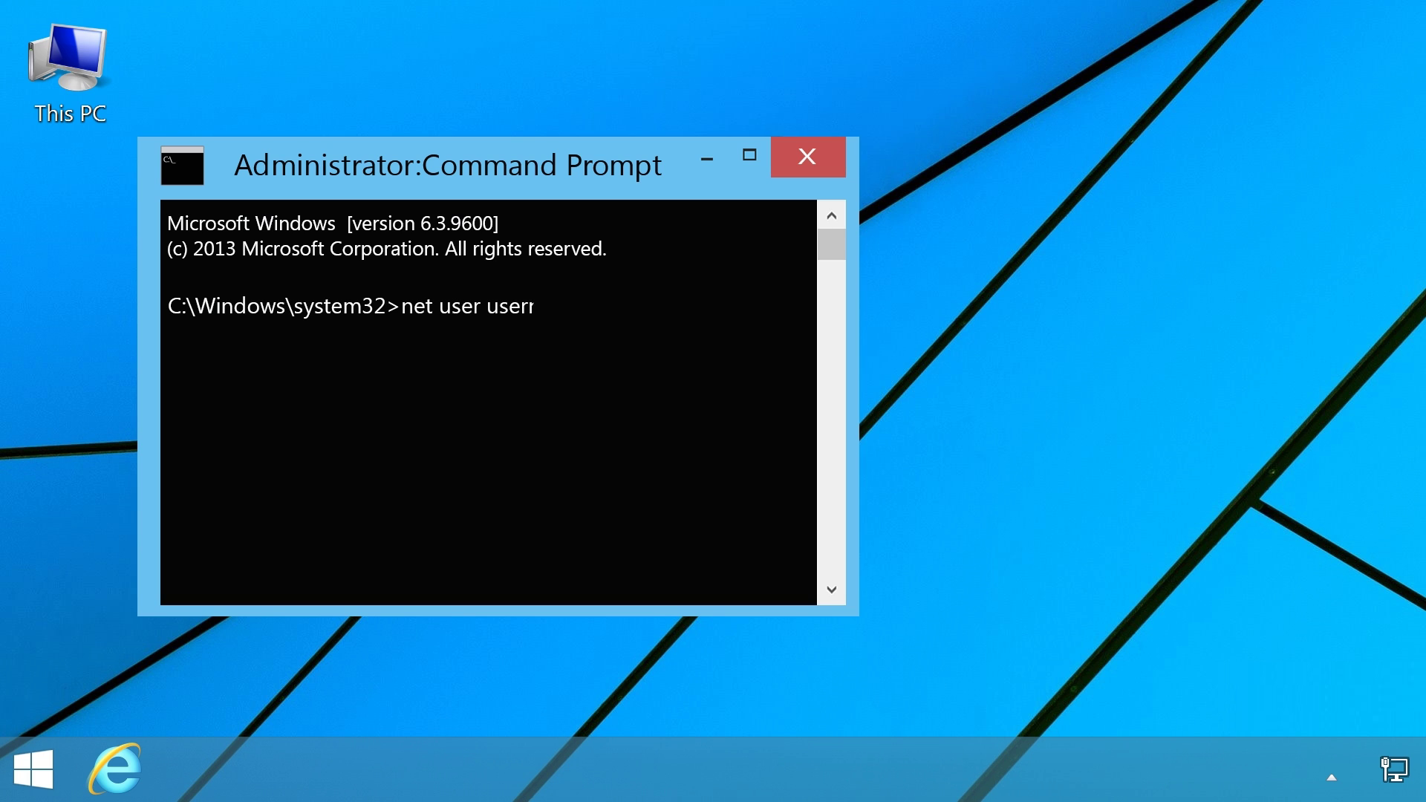
text(ame password)
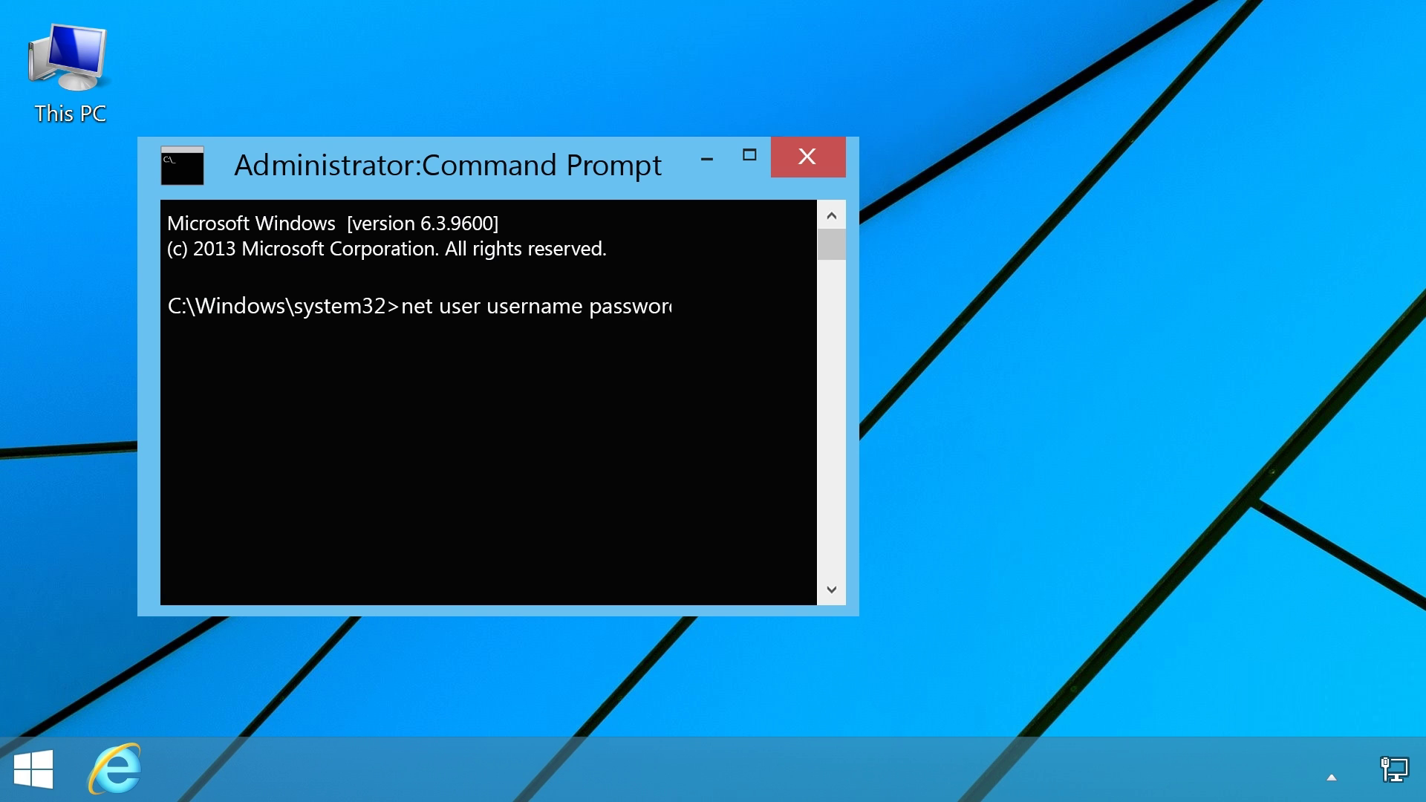
text( /add)
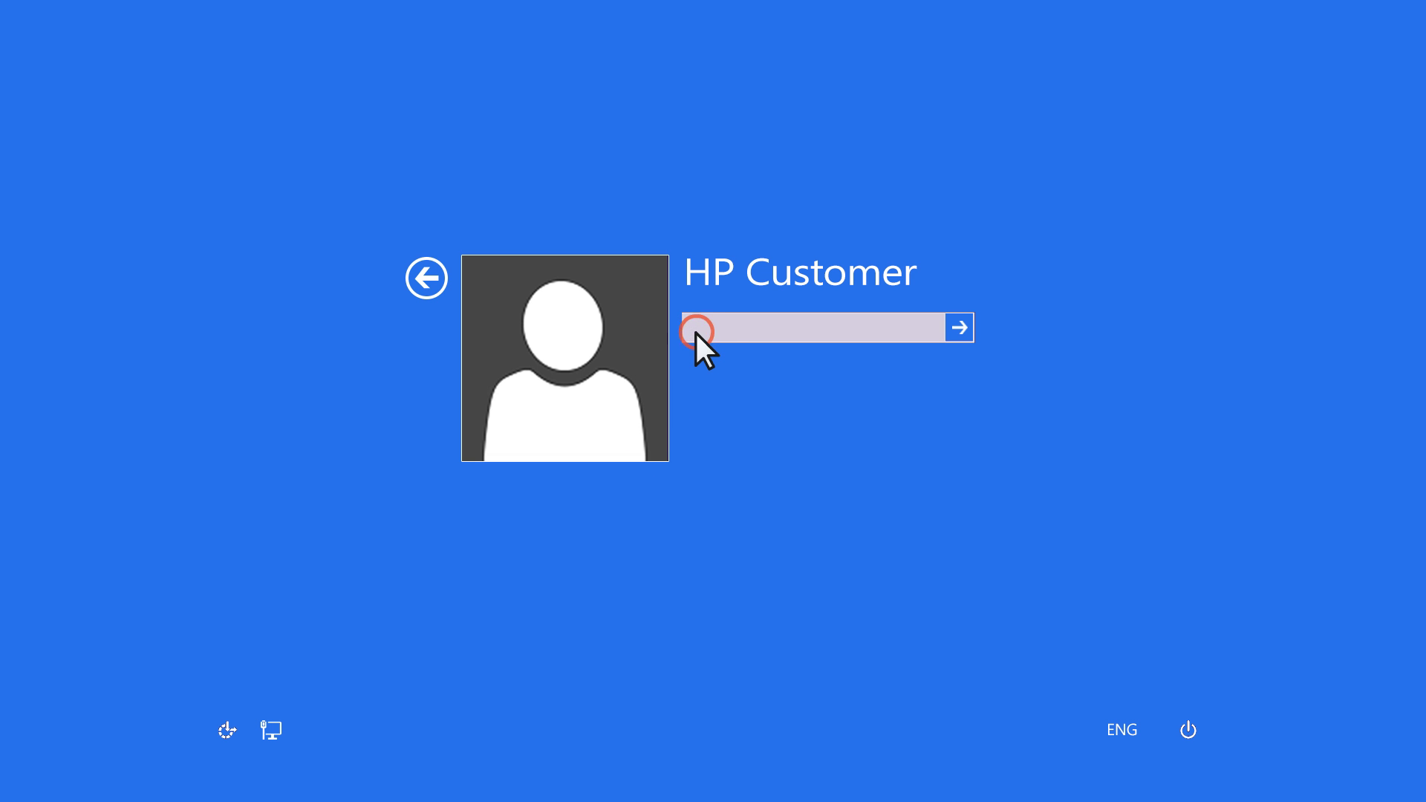
text(******)
Submit the HP Customer password, then search for 'Control Panel' and launch it.
click(957, 329)
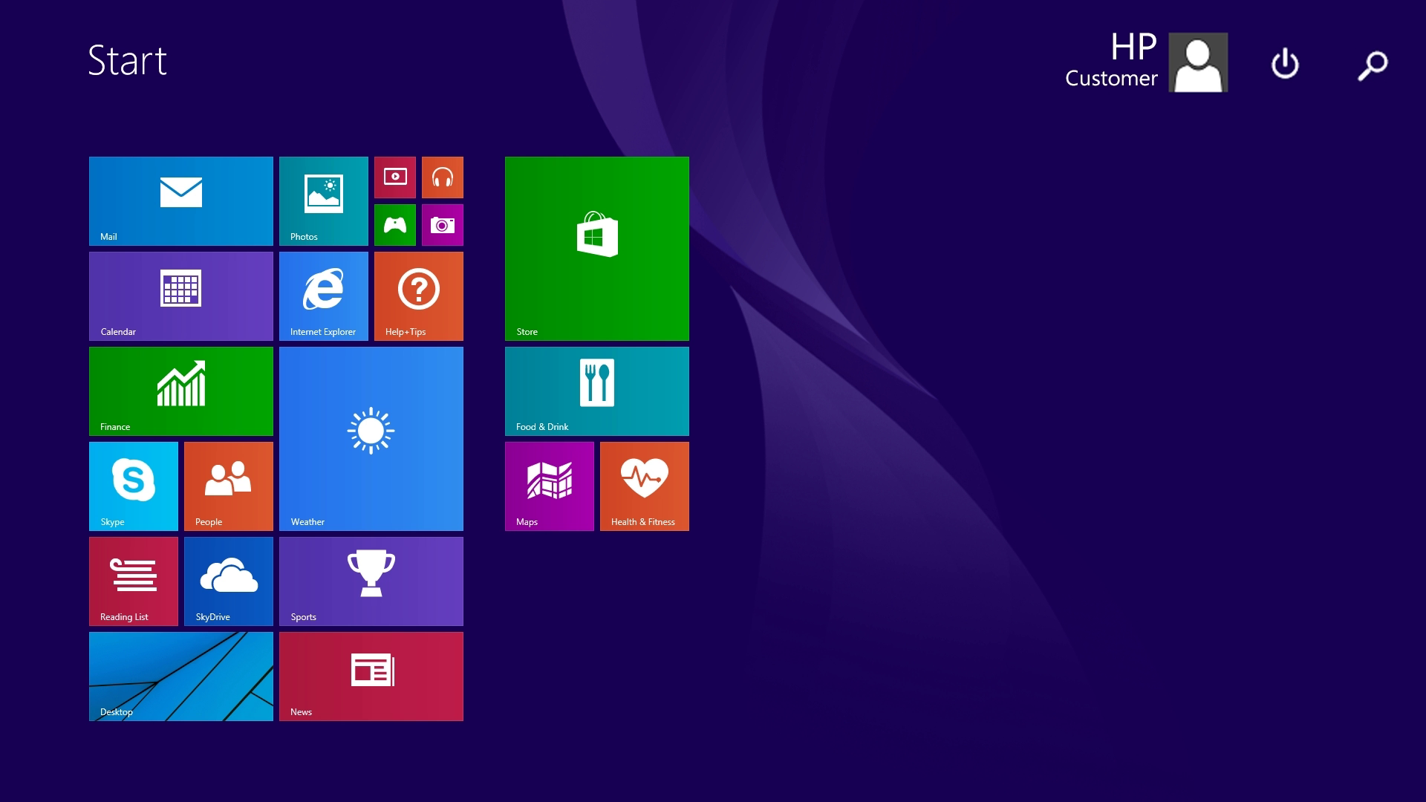
key(super+s)
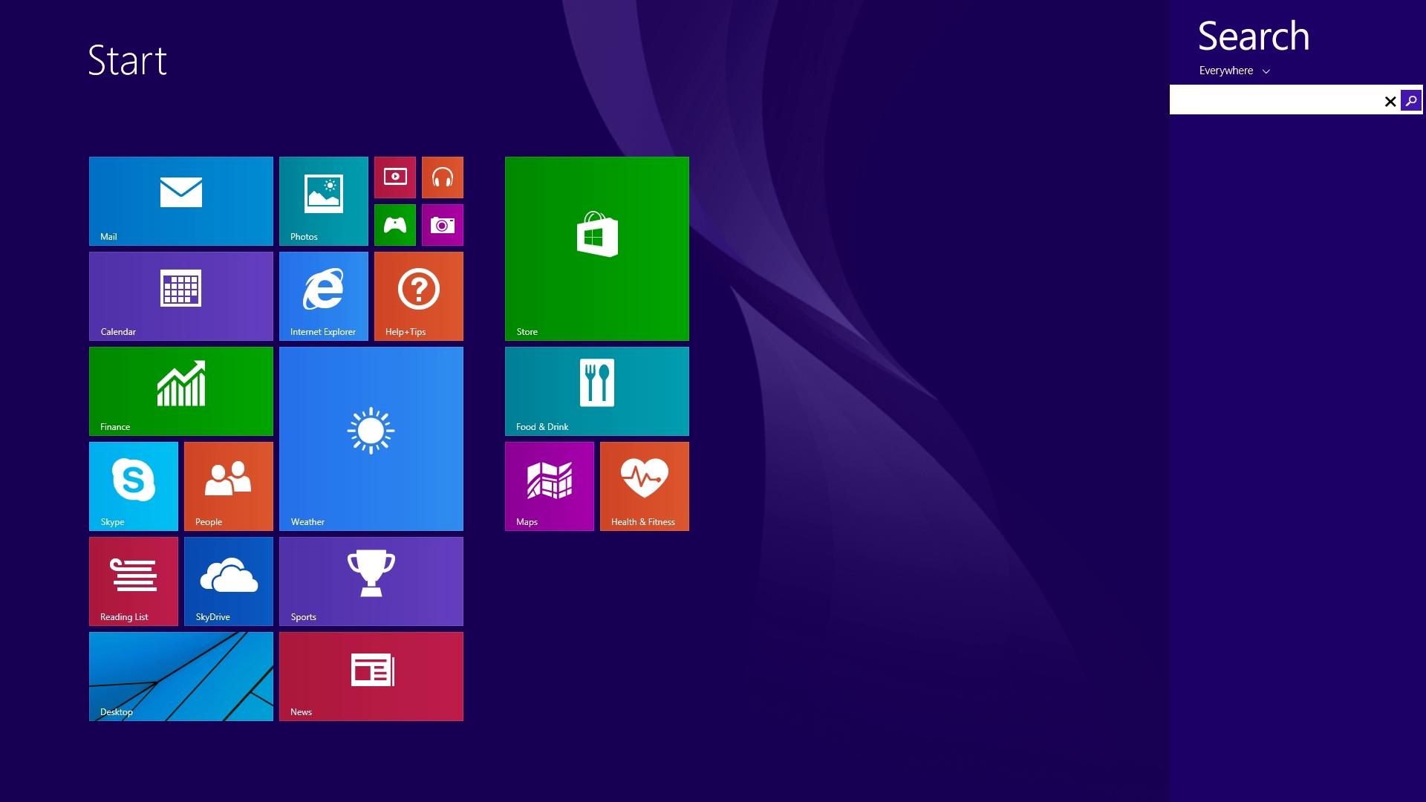
text(Control Panel)
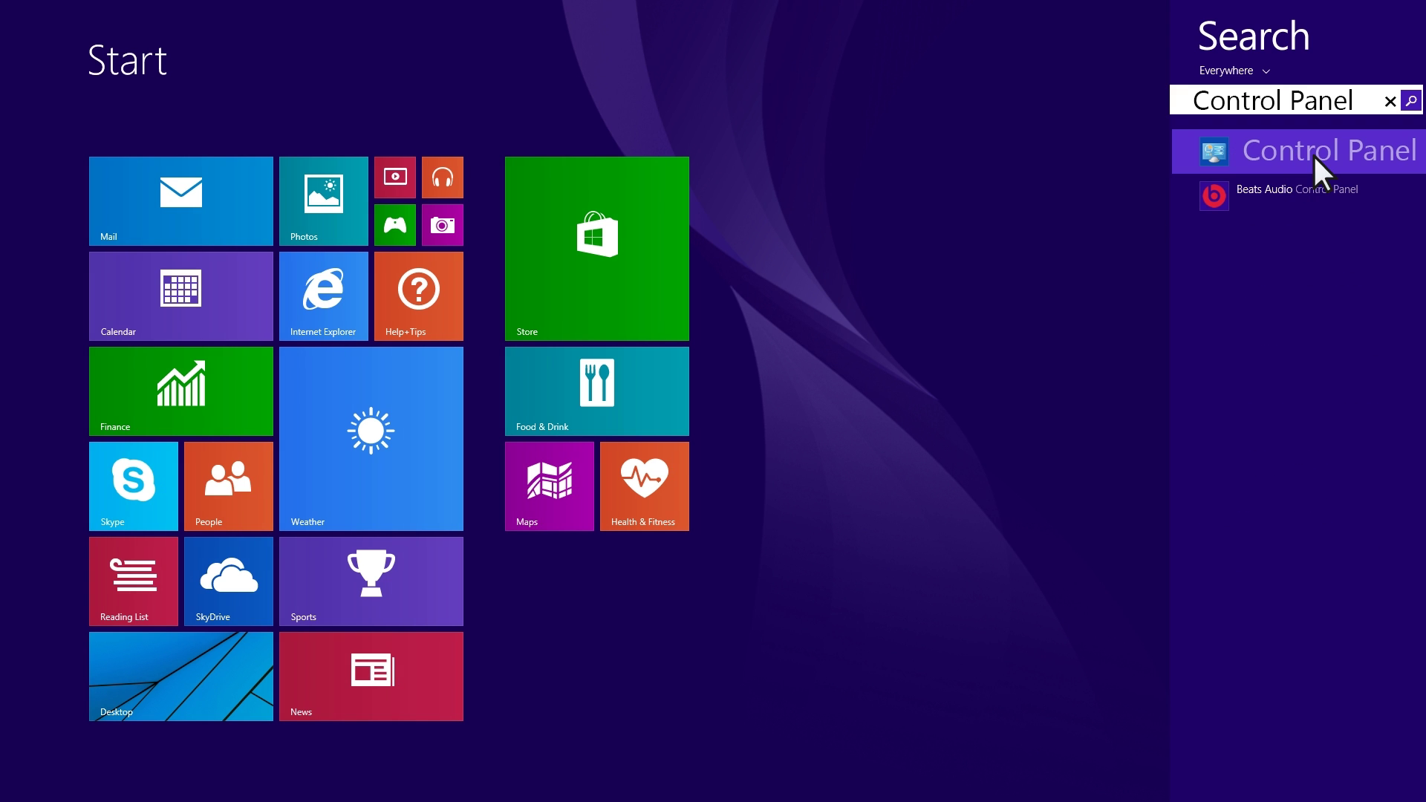
click(1314, 154)
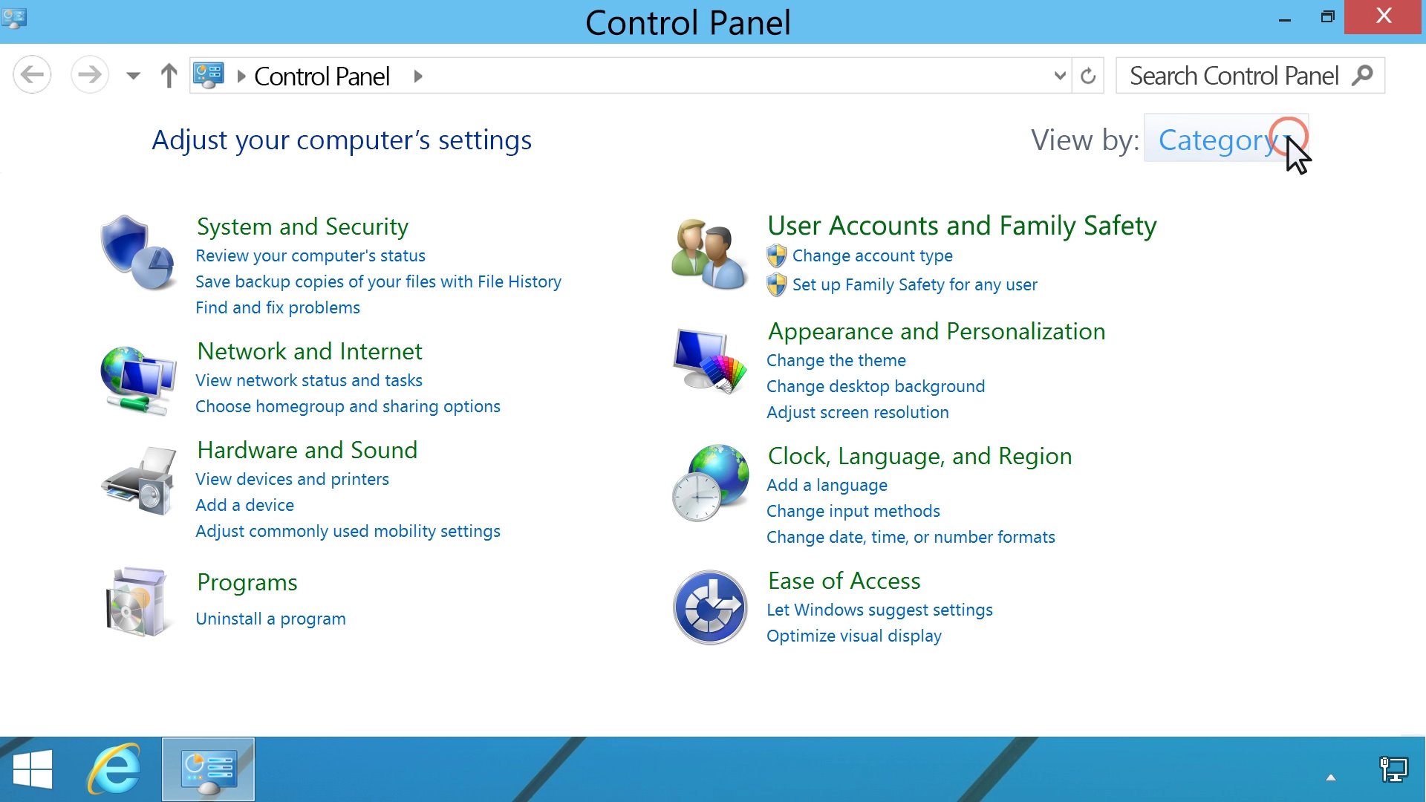
In Folder Options, show known file extensions and protected OS files, then close Control Panel.
click(1288, 137)
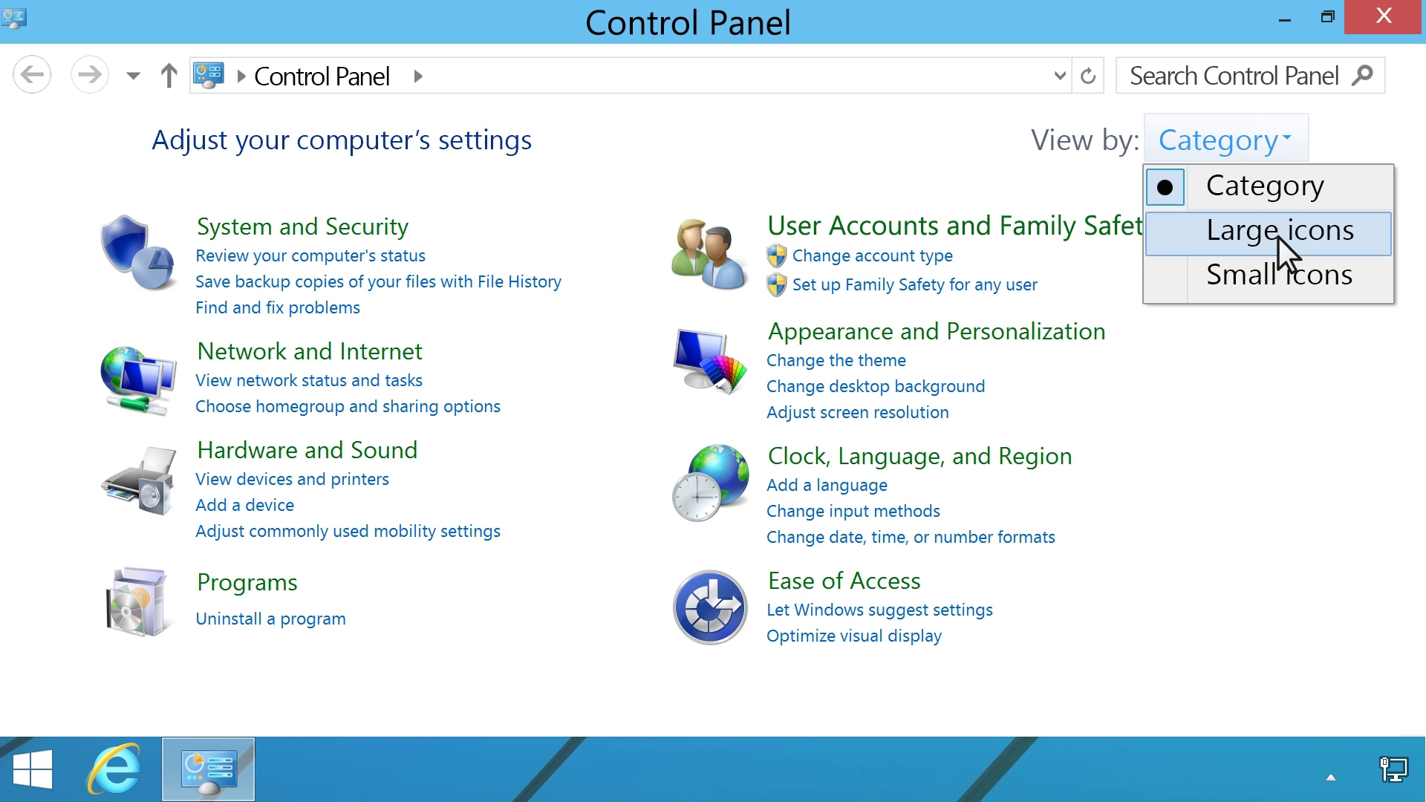
click(1278, 238)
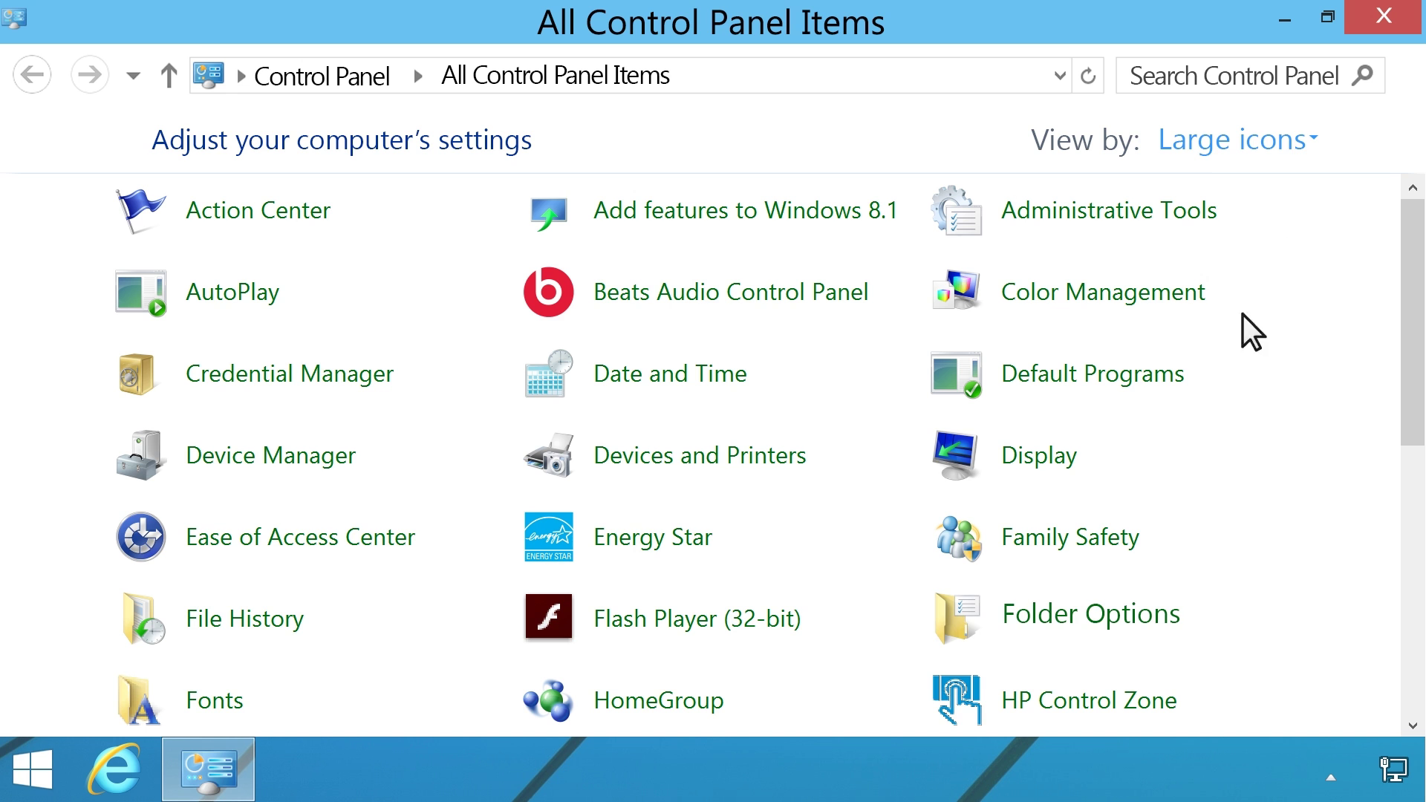
click(1100, 623)
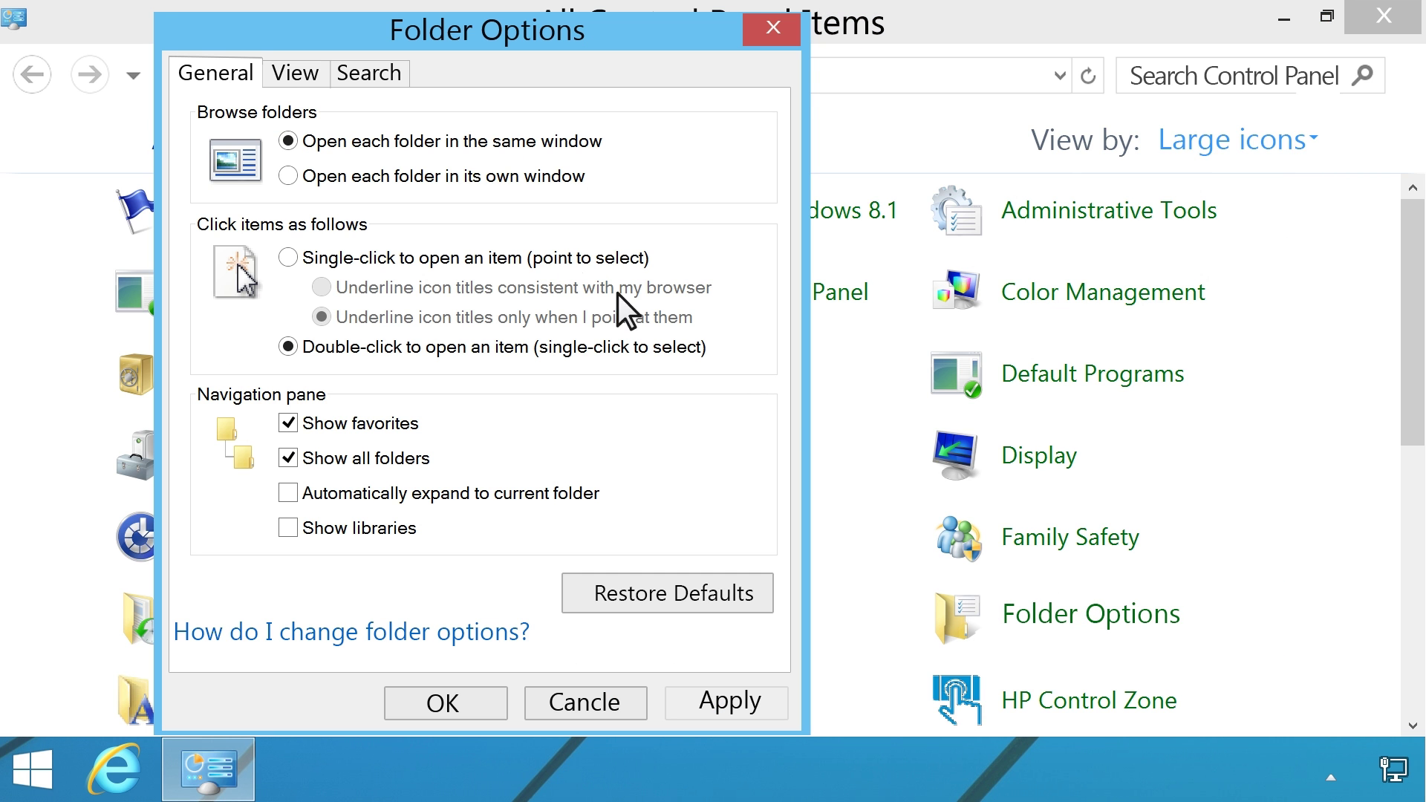
click(300, 76)
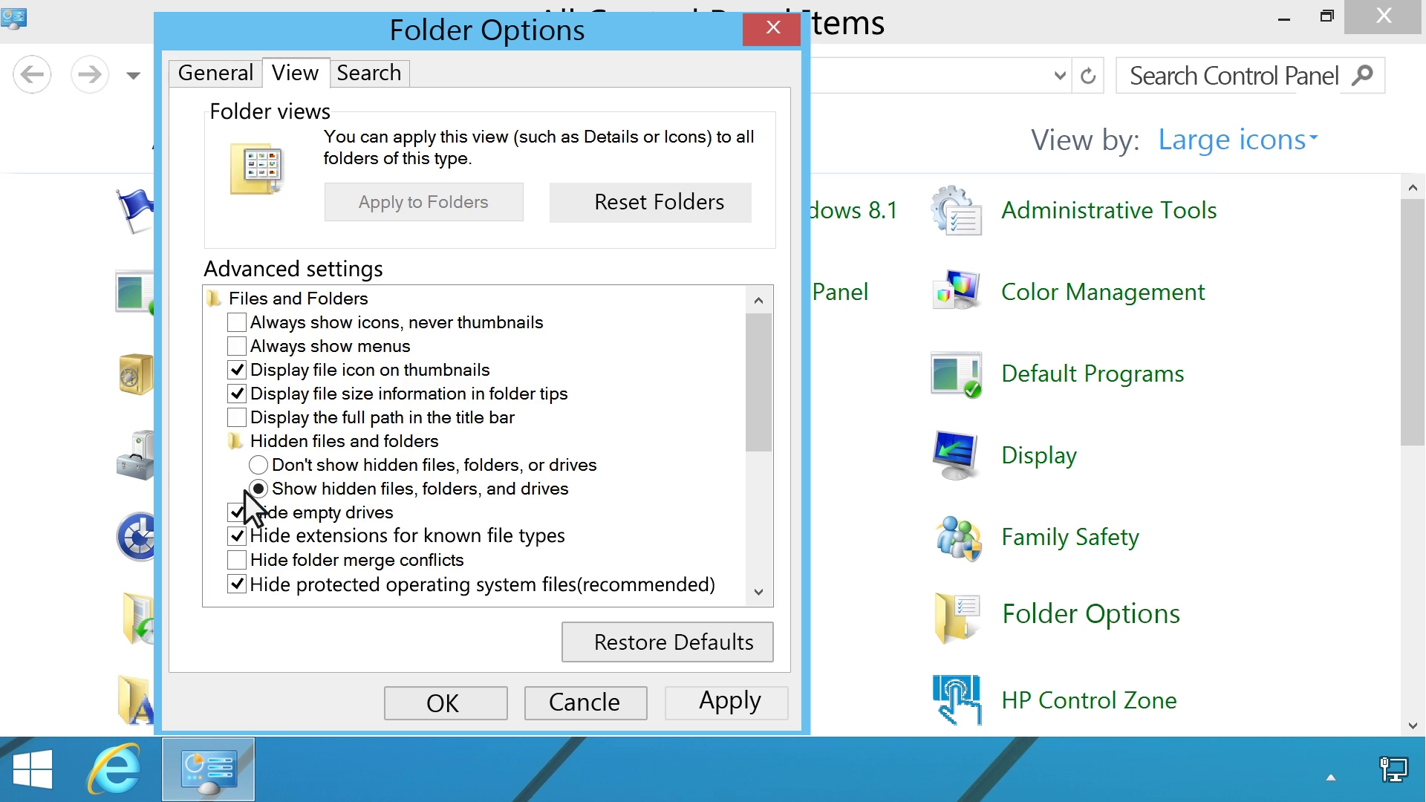
click(237, 536)
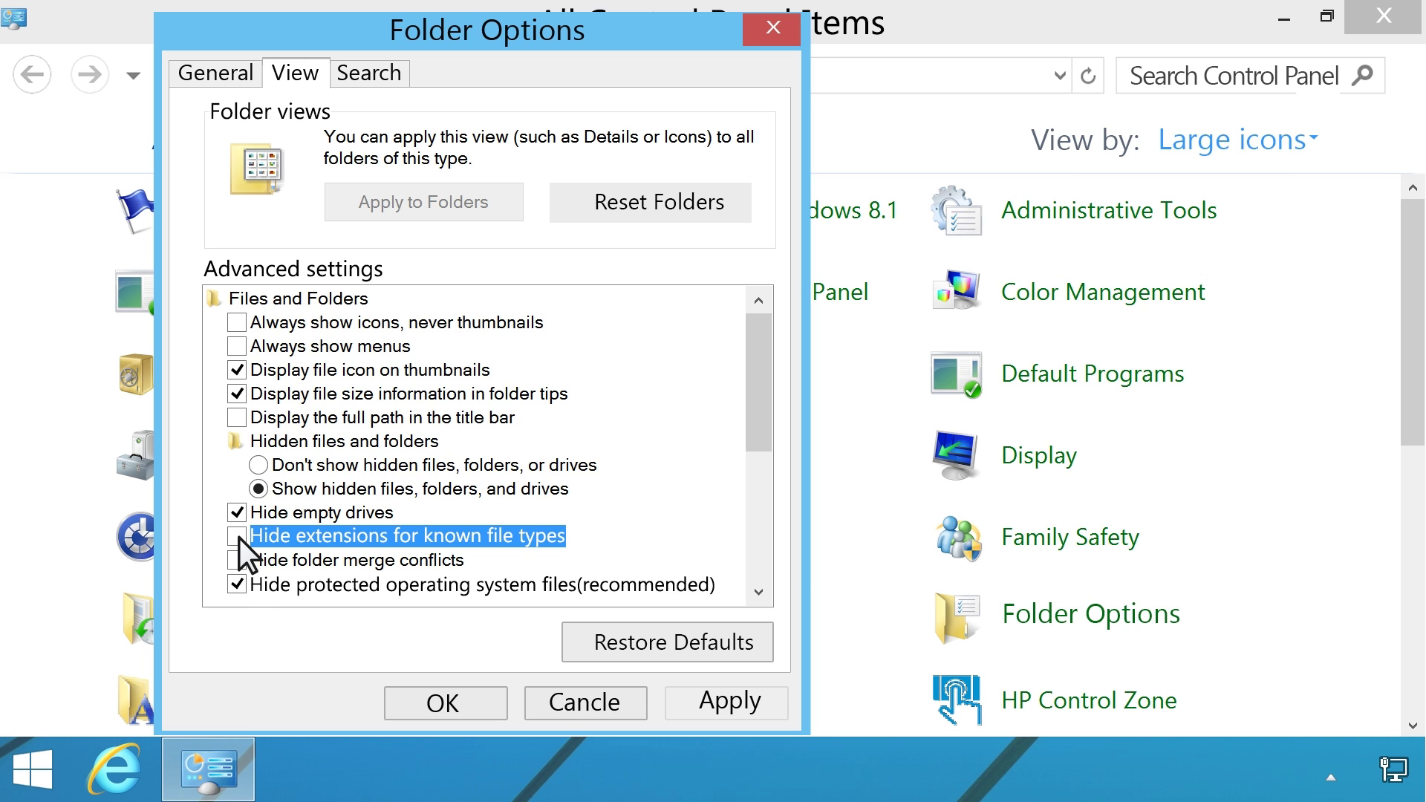
click(238, 584)
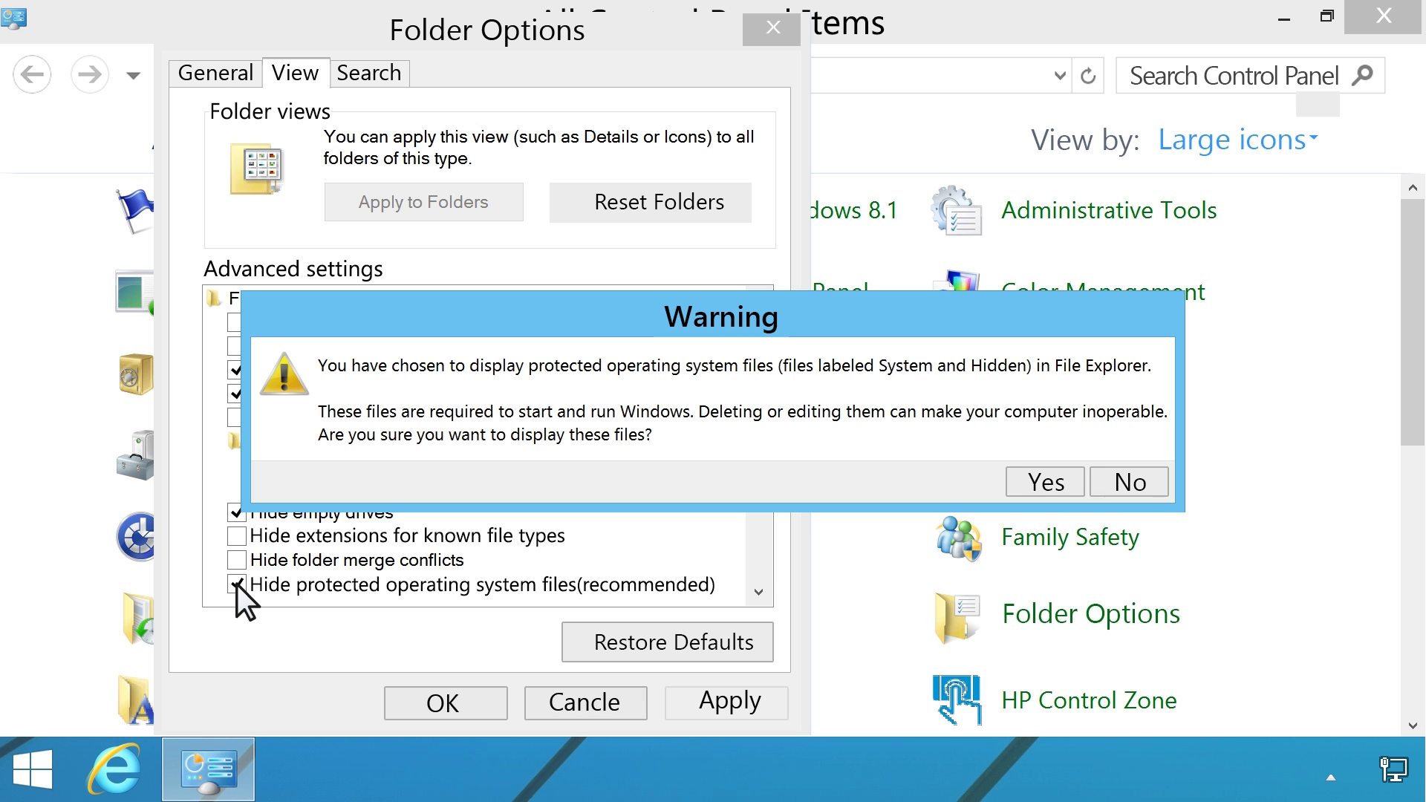
click(1043, 482)
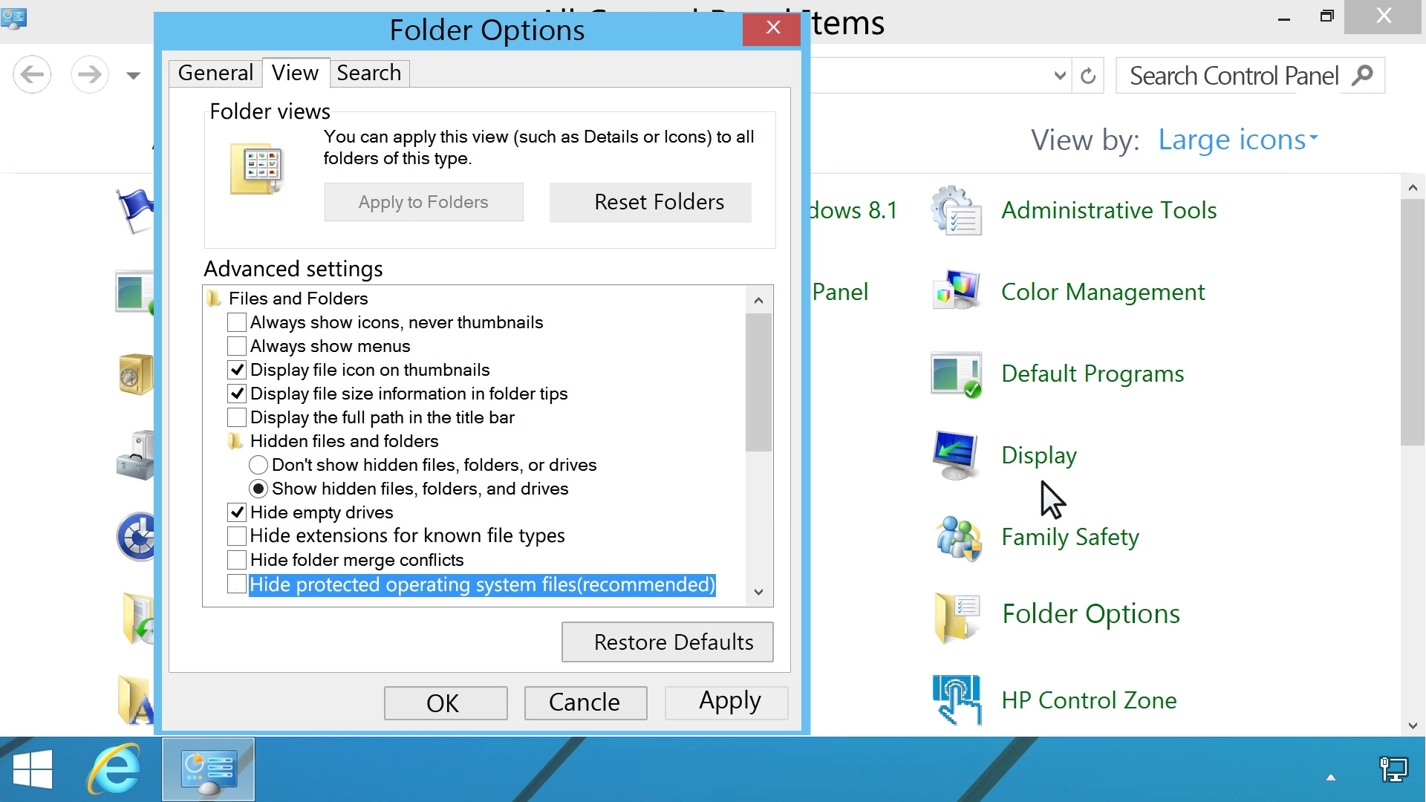
click(444, 703)
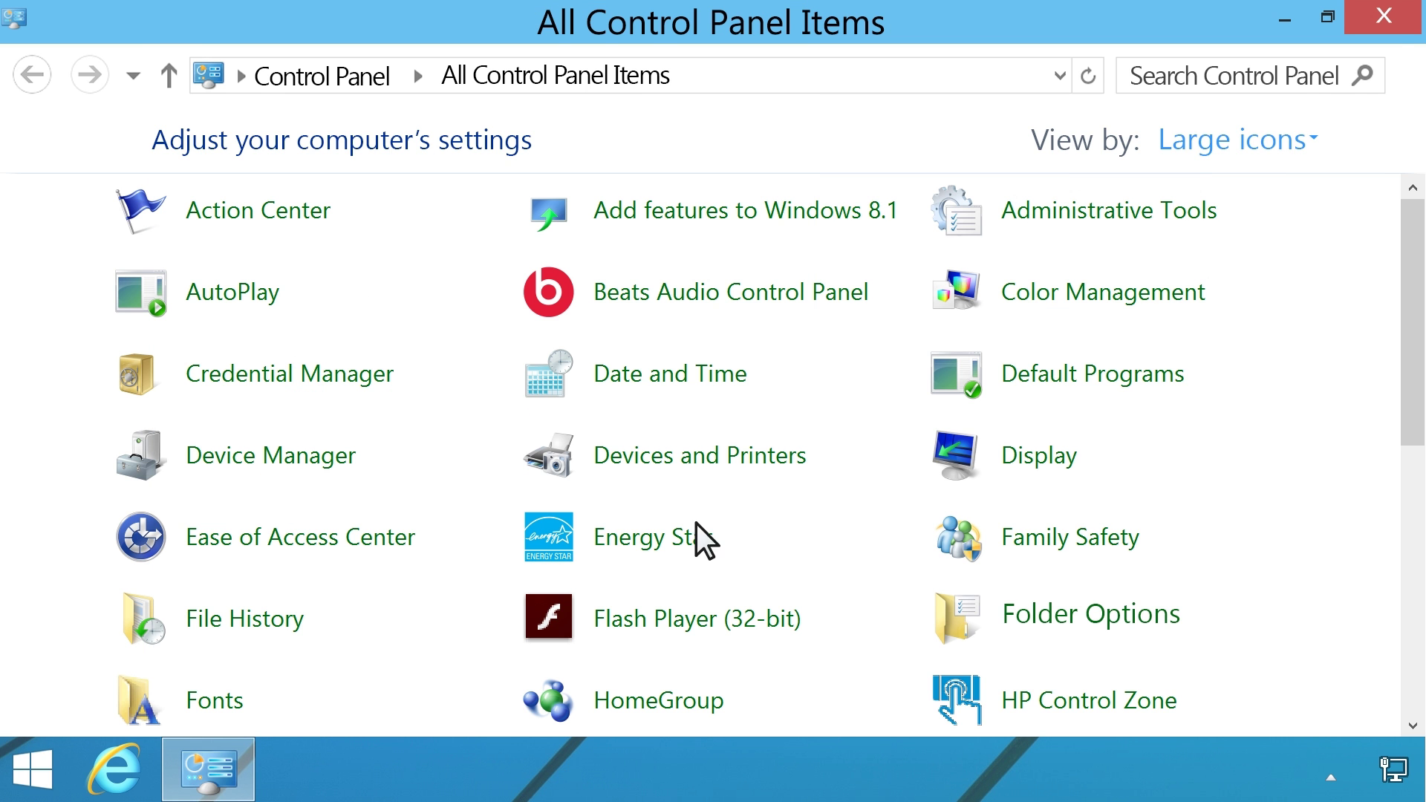
click(1384, 17)
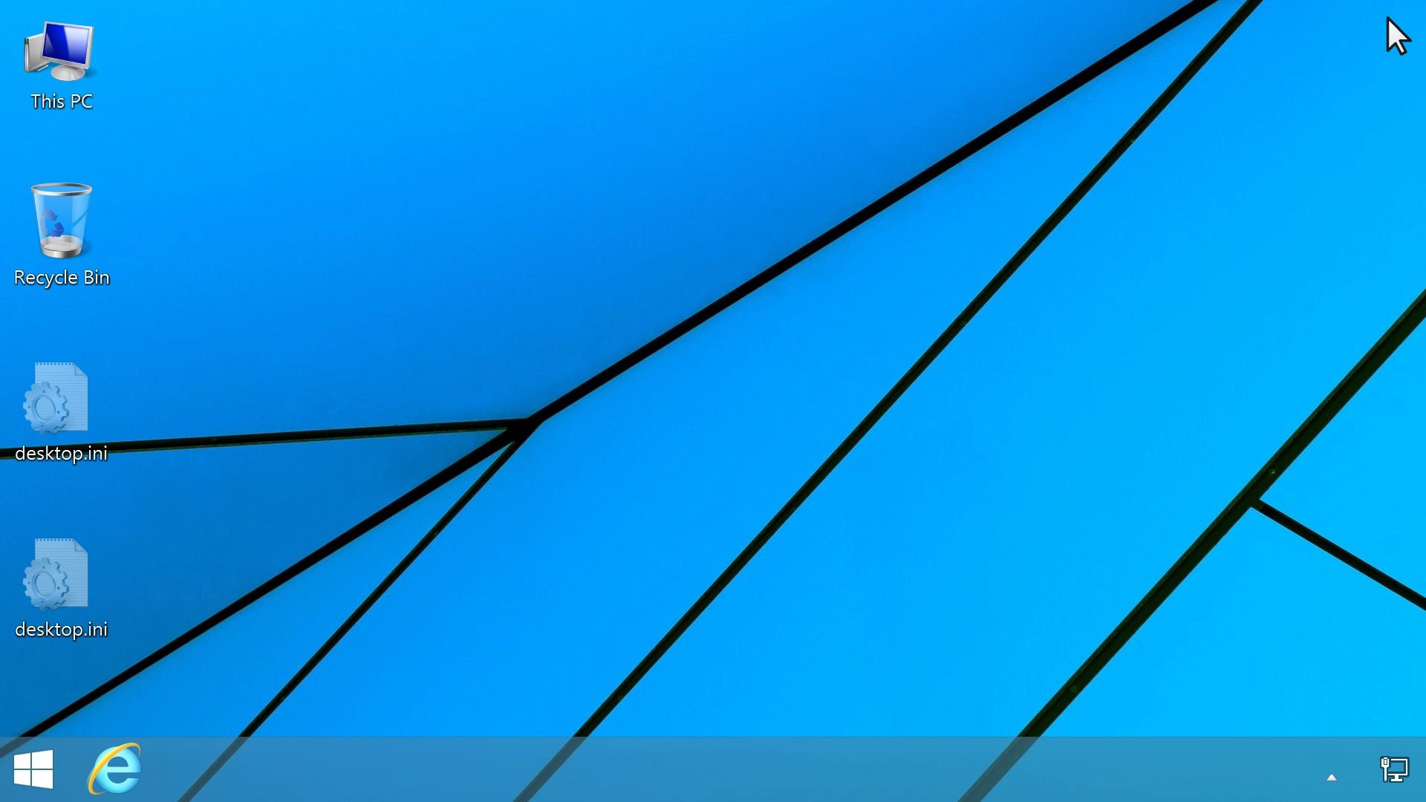
Browse from This PC to the C:\Users\HP profile folder.
double_click(69, 68)
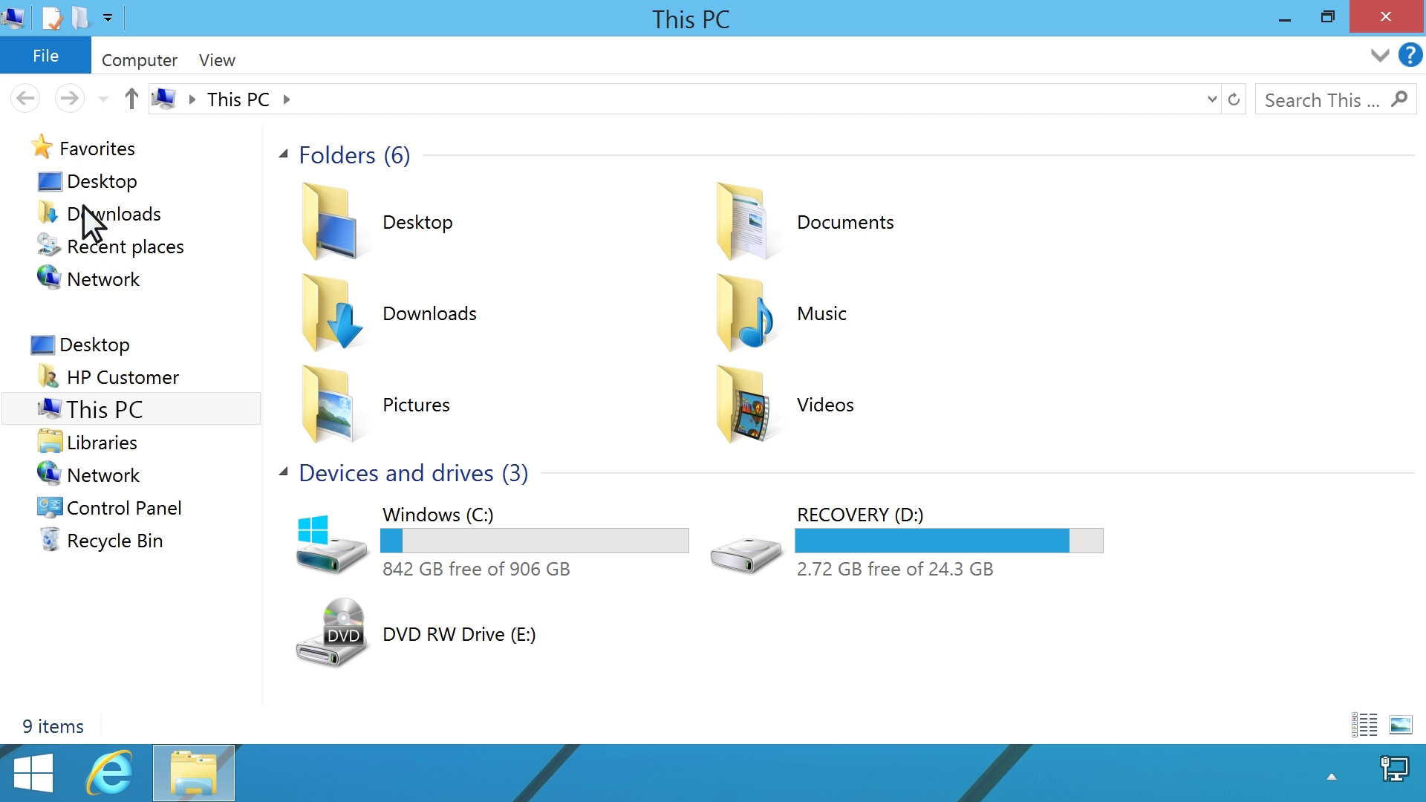
double_click(107, 414)
click(129, 569)
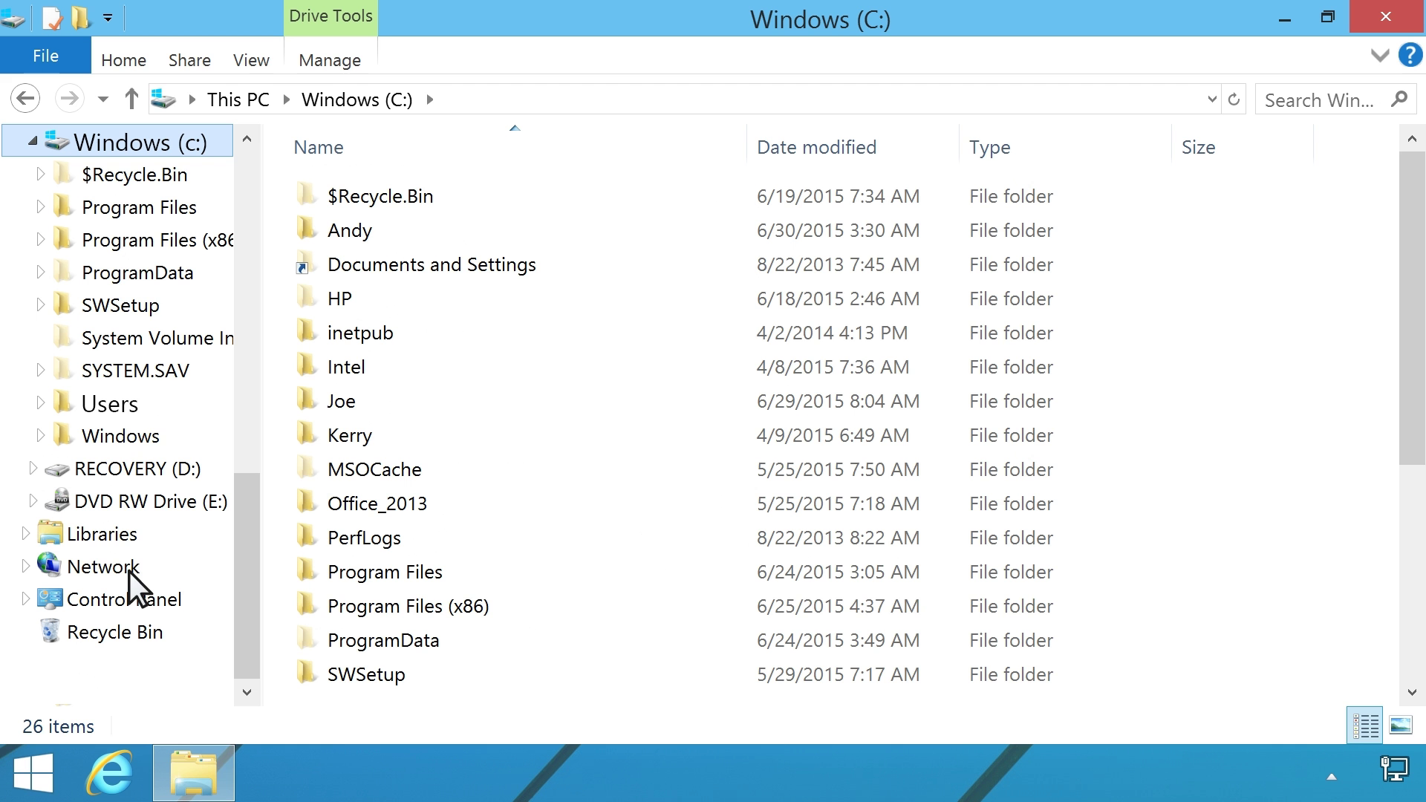
click(115, 404)
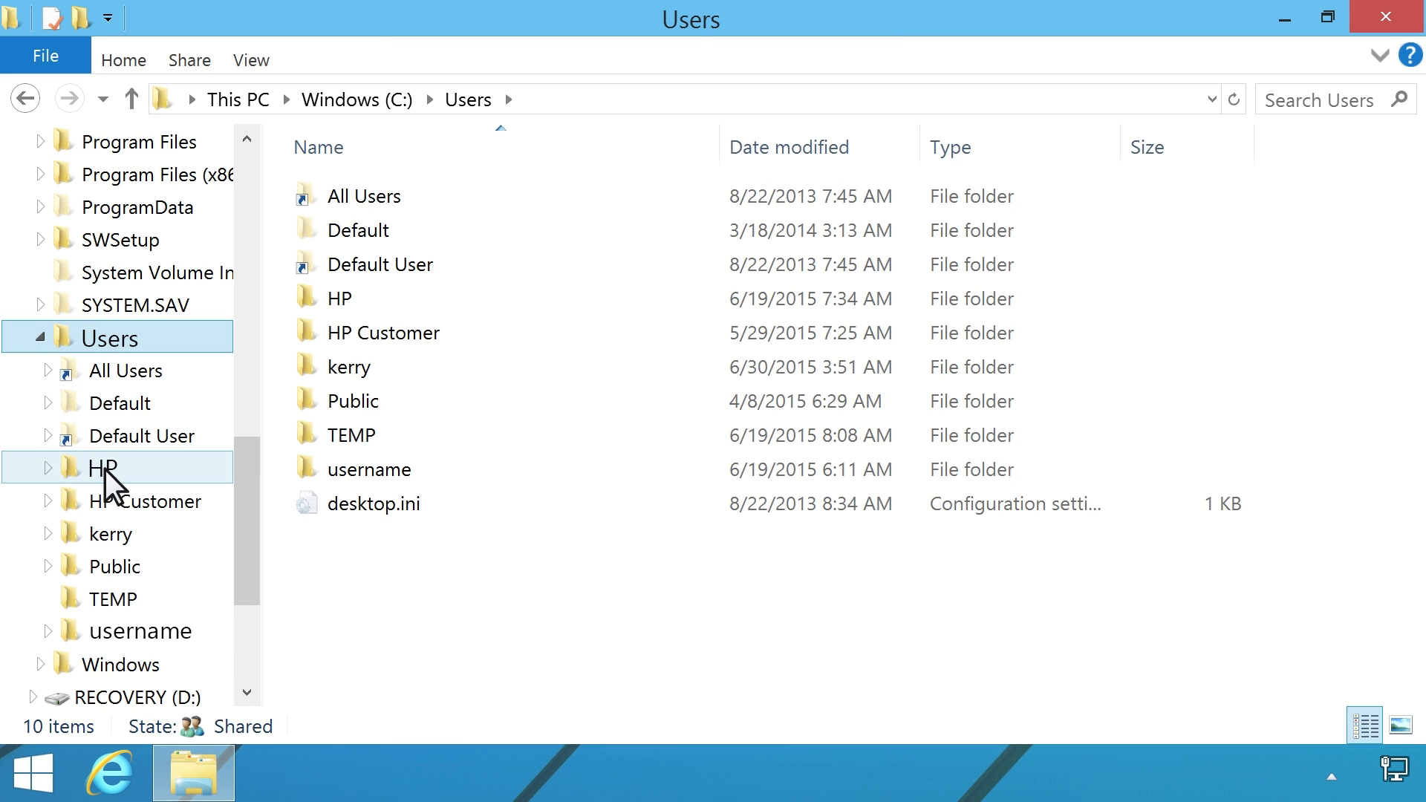
click(105, 470)
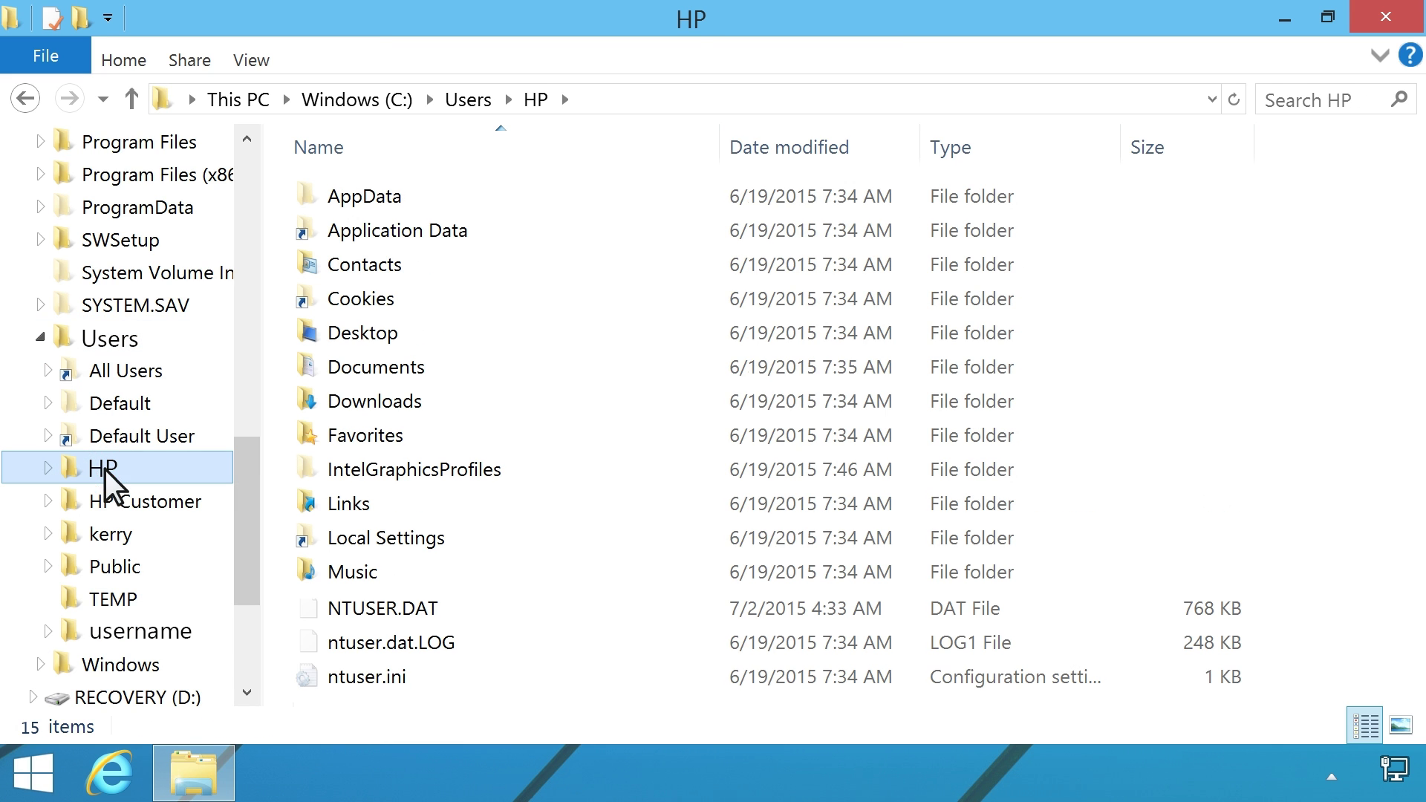
Copy all HP items except NTUSER.DAT, ntuser.dat.LOG and ntuser.ini.
click(361, 202)
key(ctrl+a)
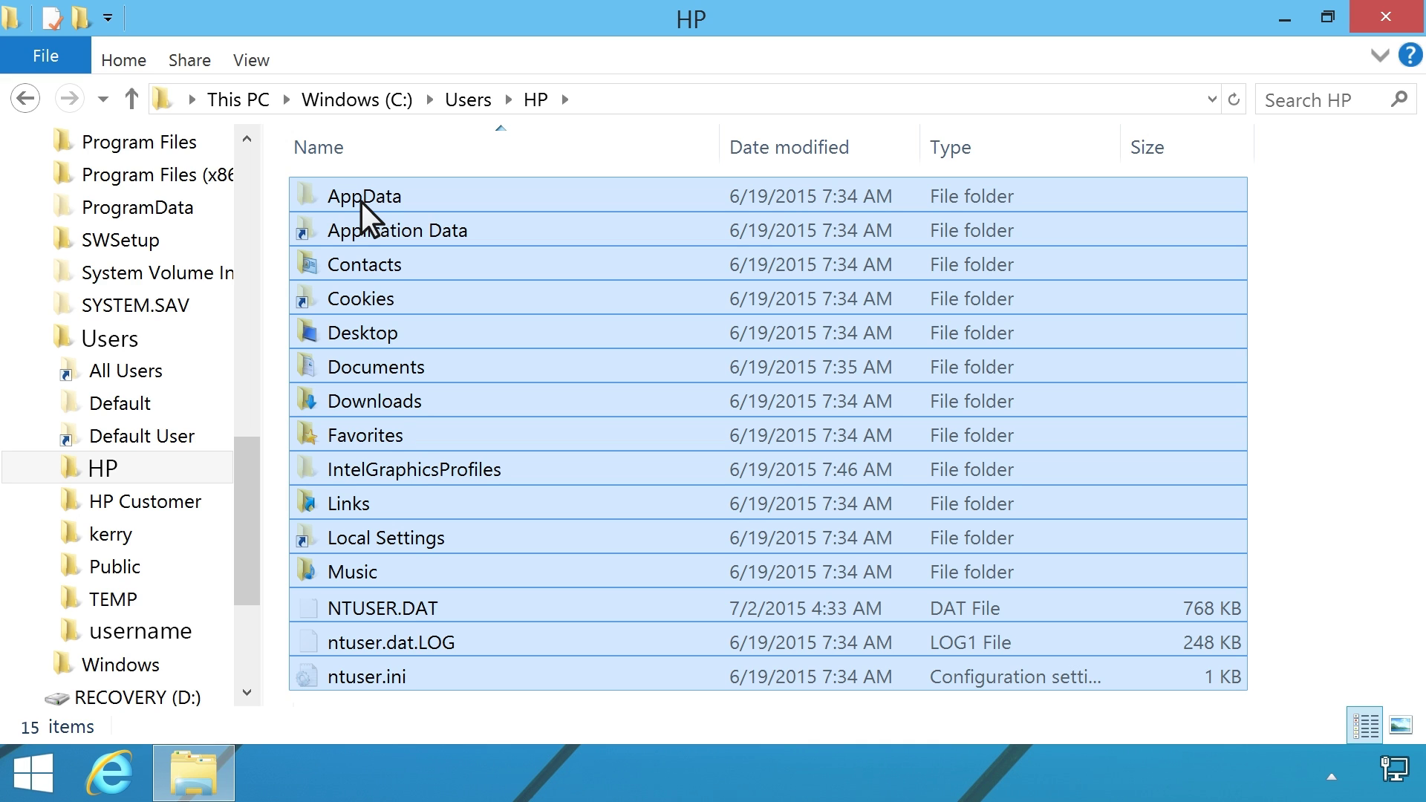
ctrl+click(409, 613)
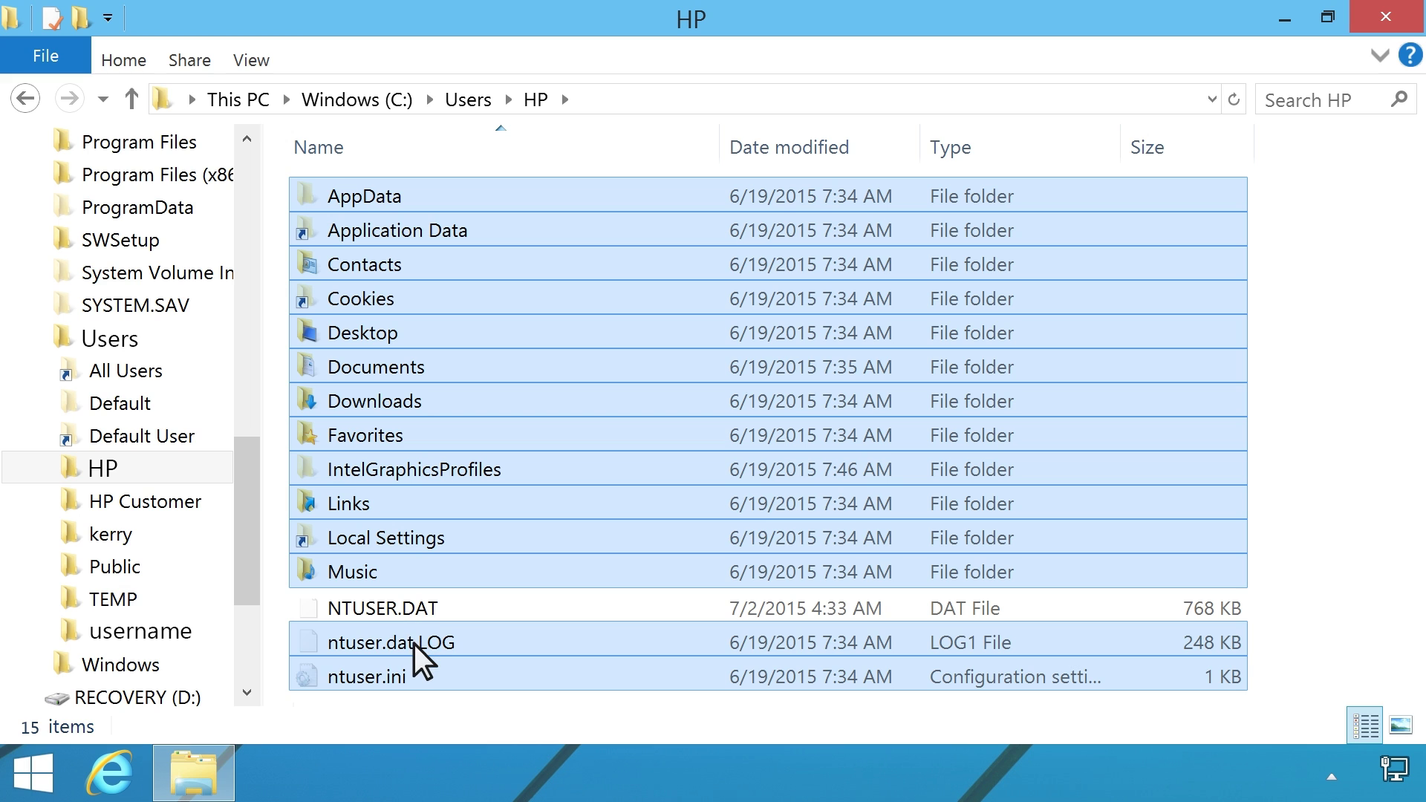
ctrl+click(414, 643)
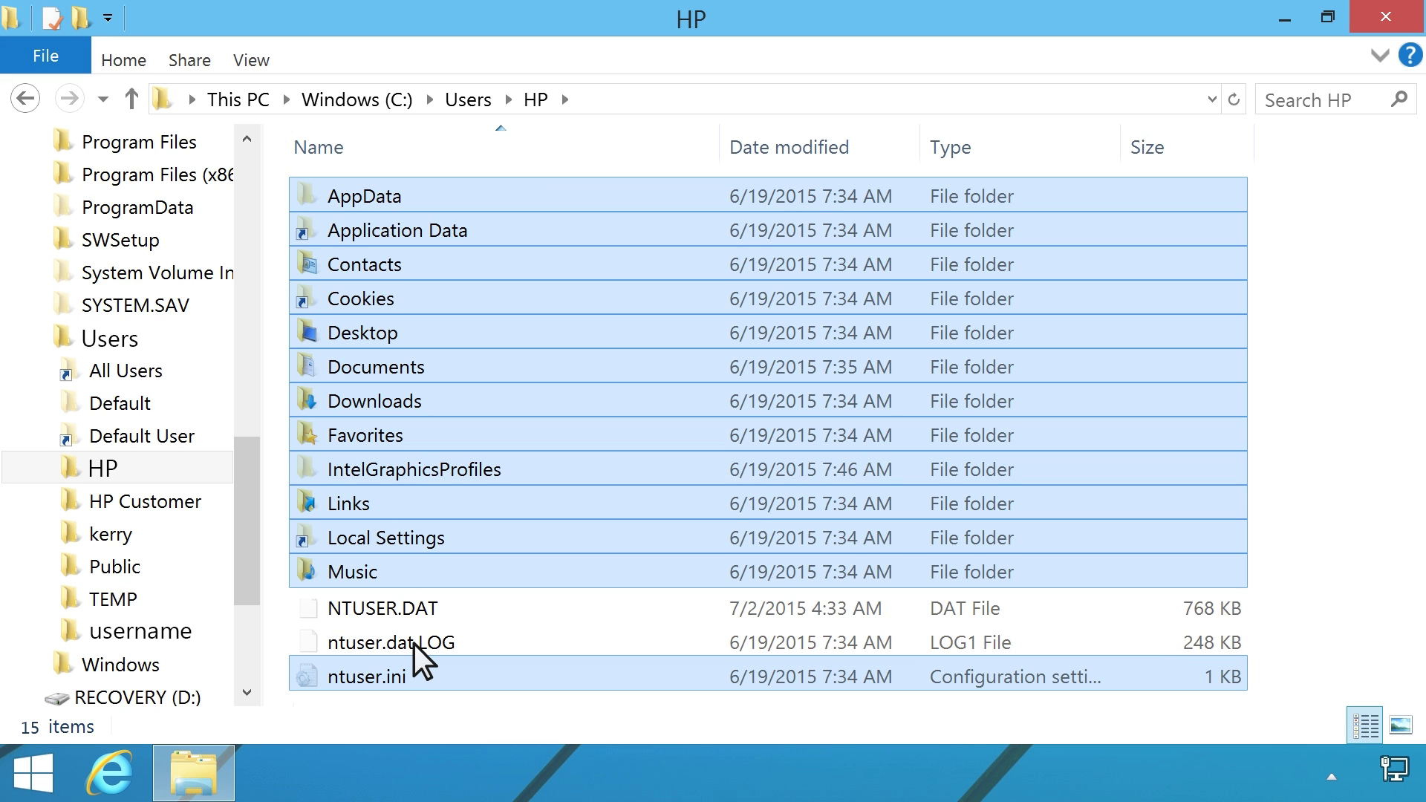
ctrl+click(375, 681)
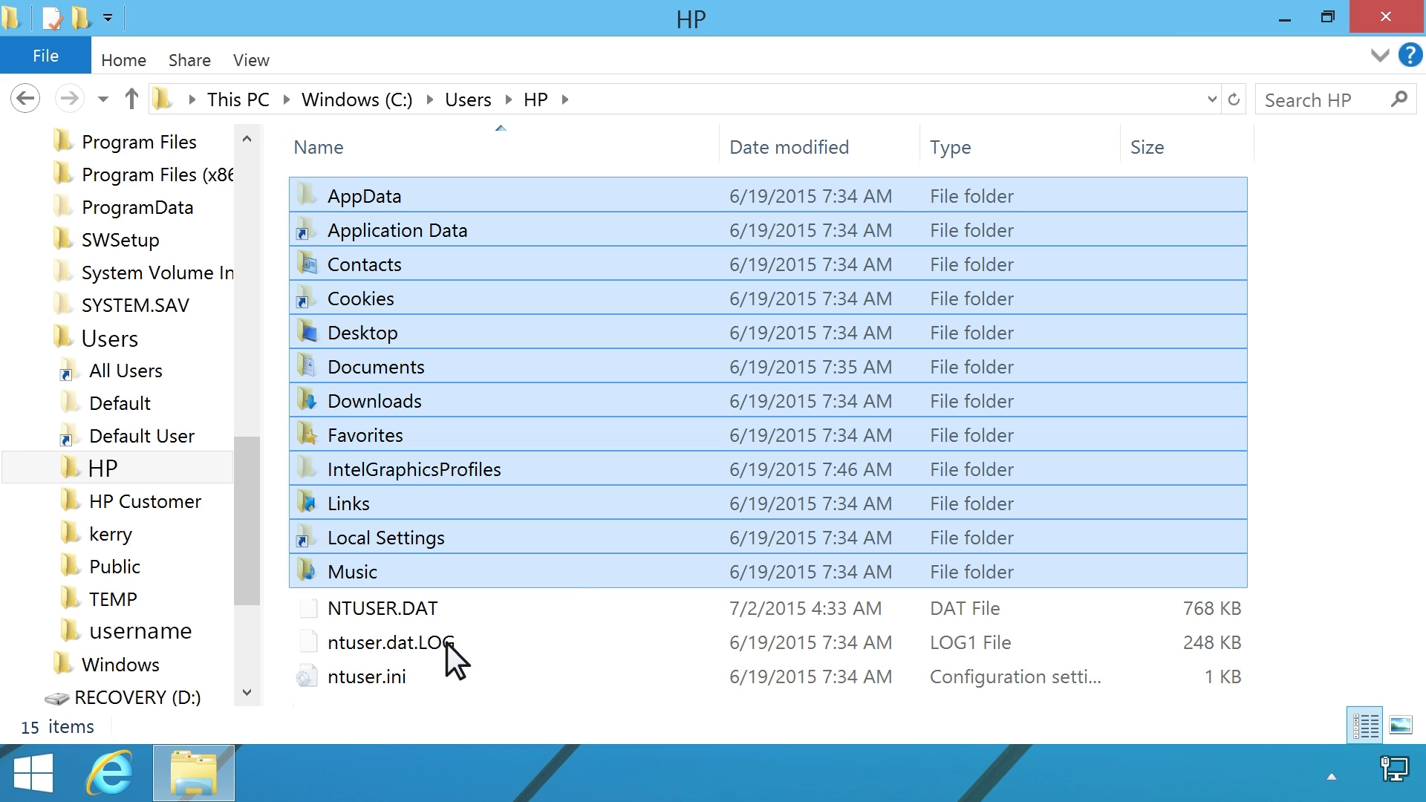
right_click(566, 579)
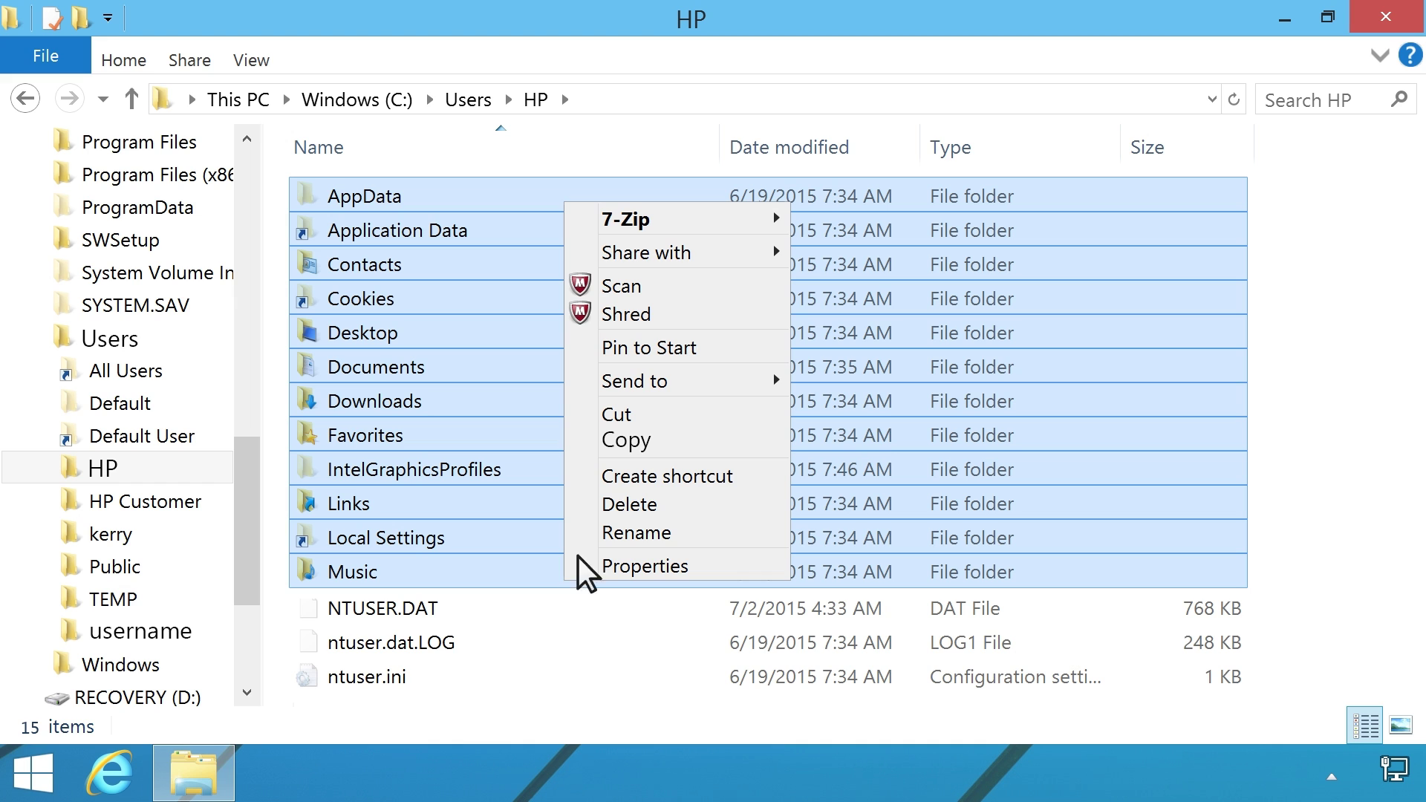
click(636, 443)
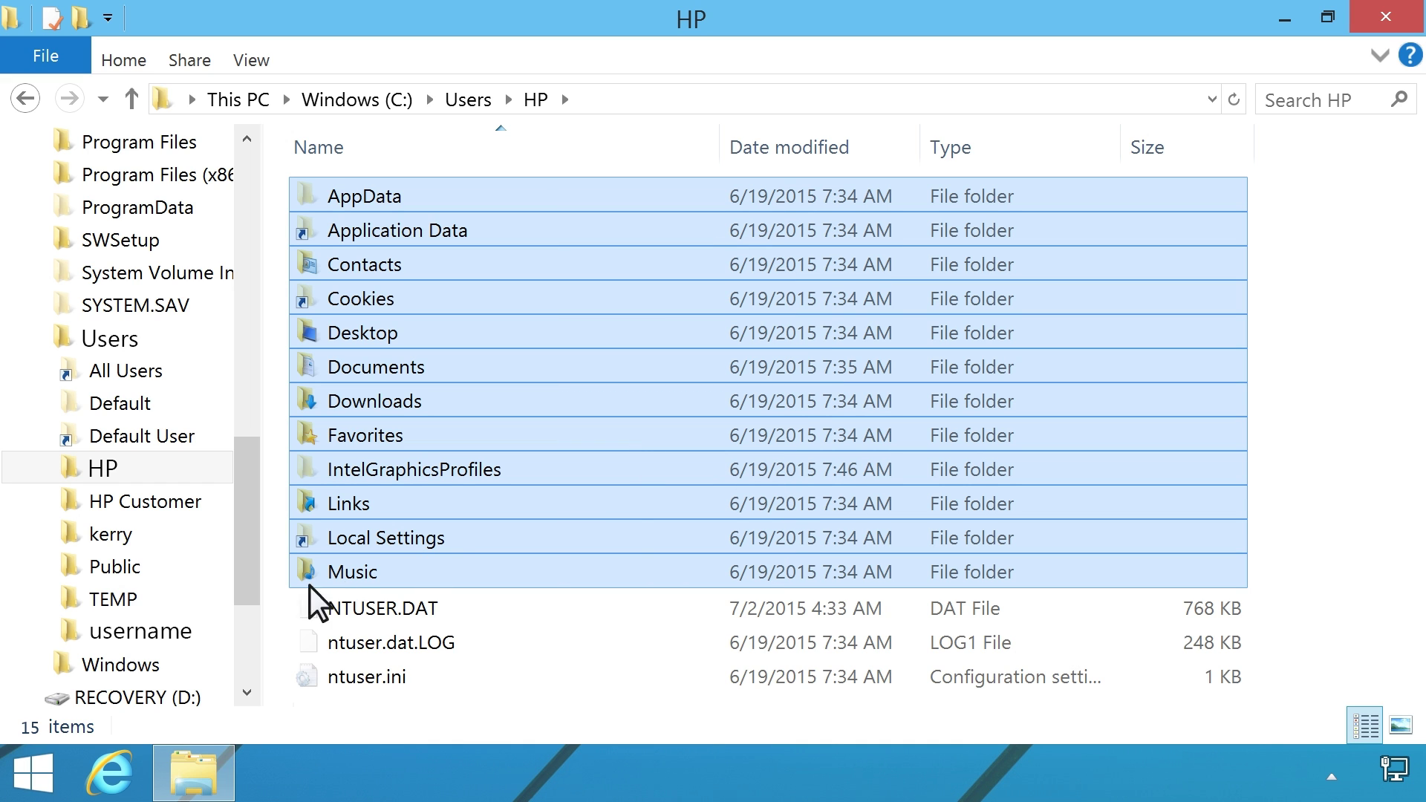
Paste the copied HP folders into the username profile folder.
click(139, 633)
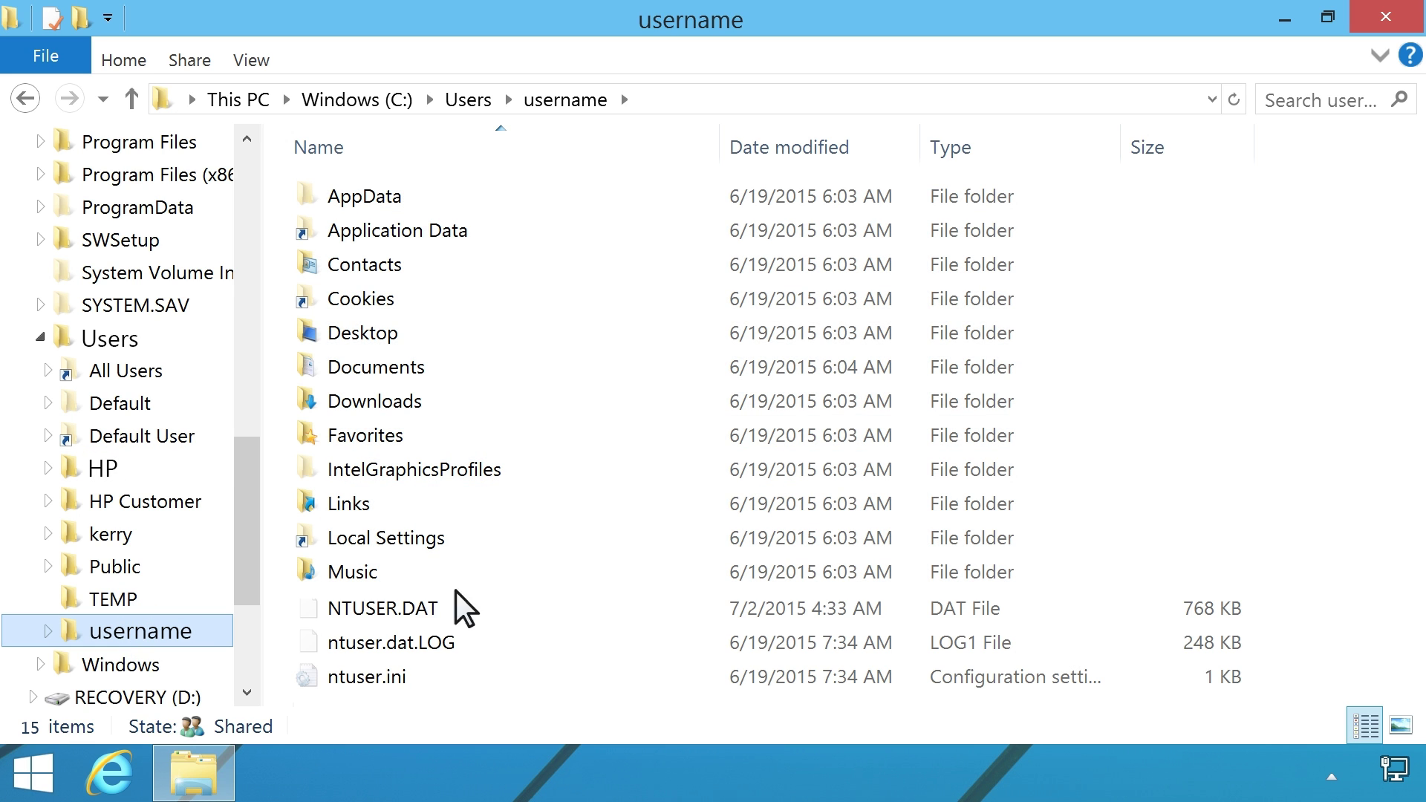
right_click(535, 581)
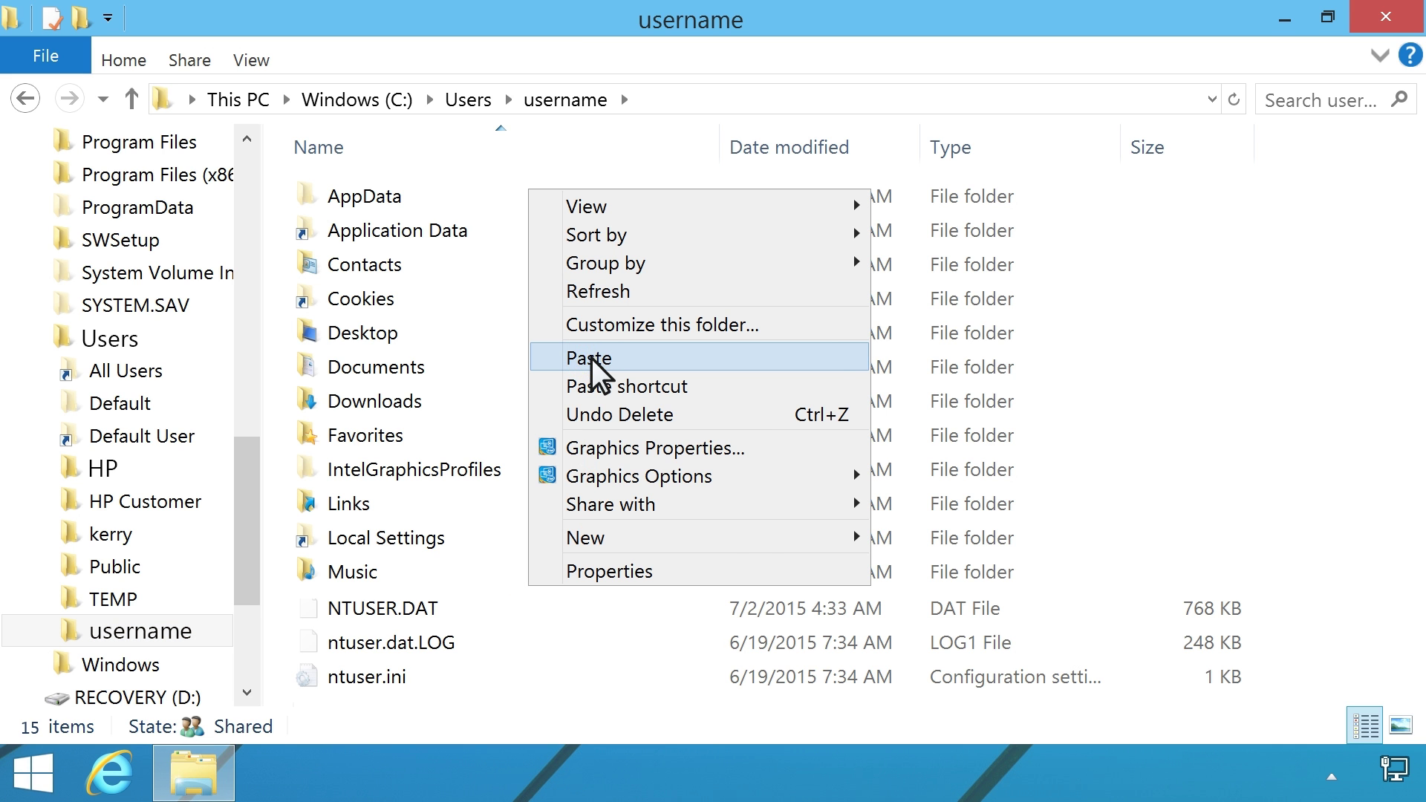
Lock the PC and sign in to the username account with its password.
key(super+l)
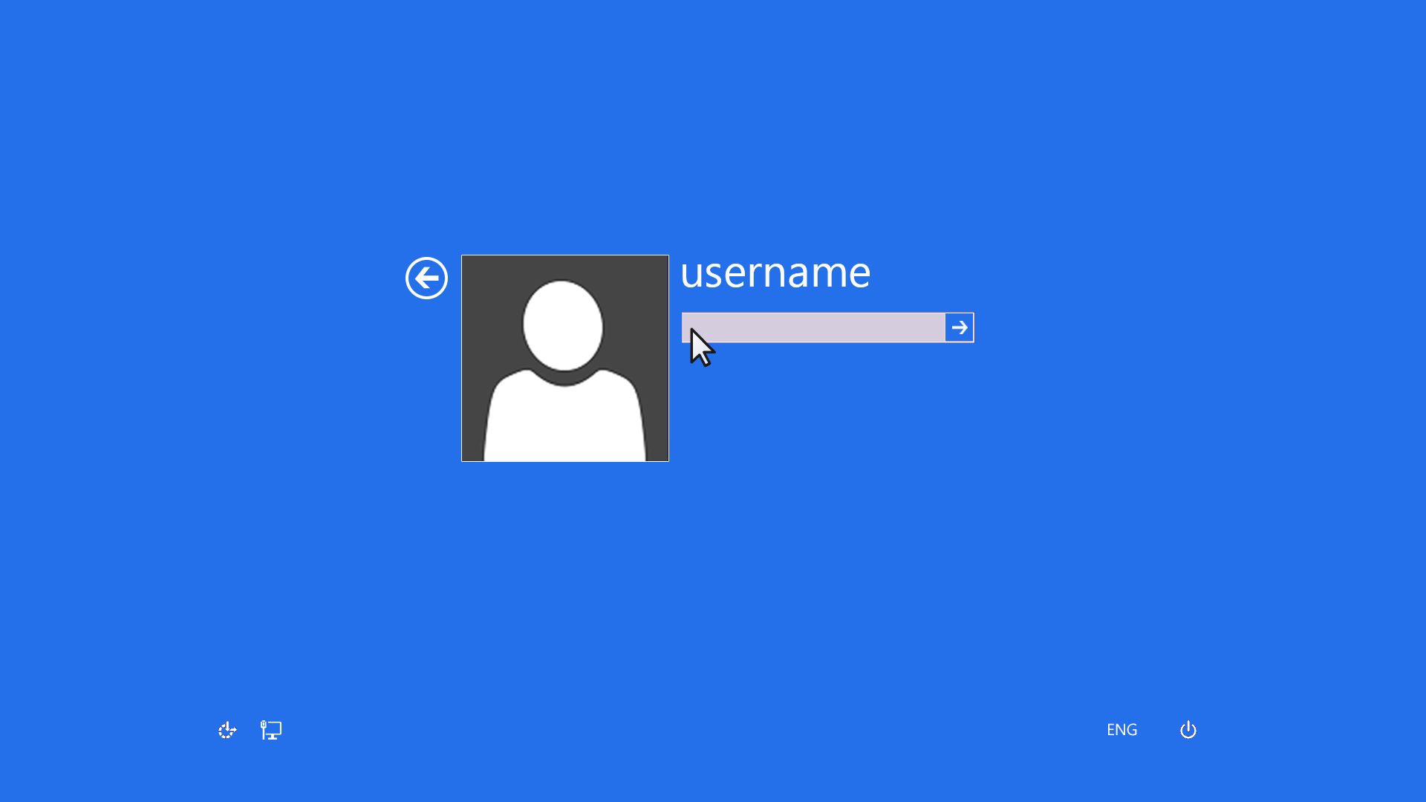
text(*****)
text(*)
click(957, 326)
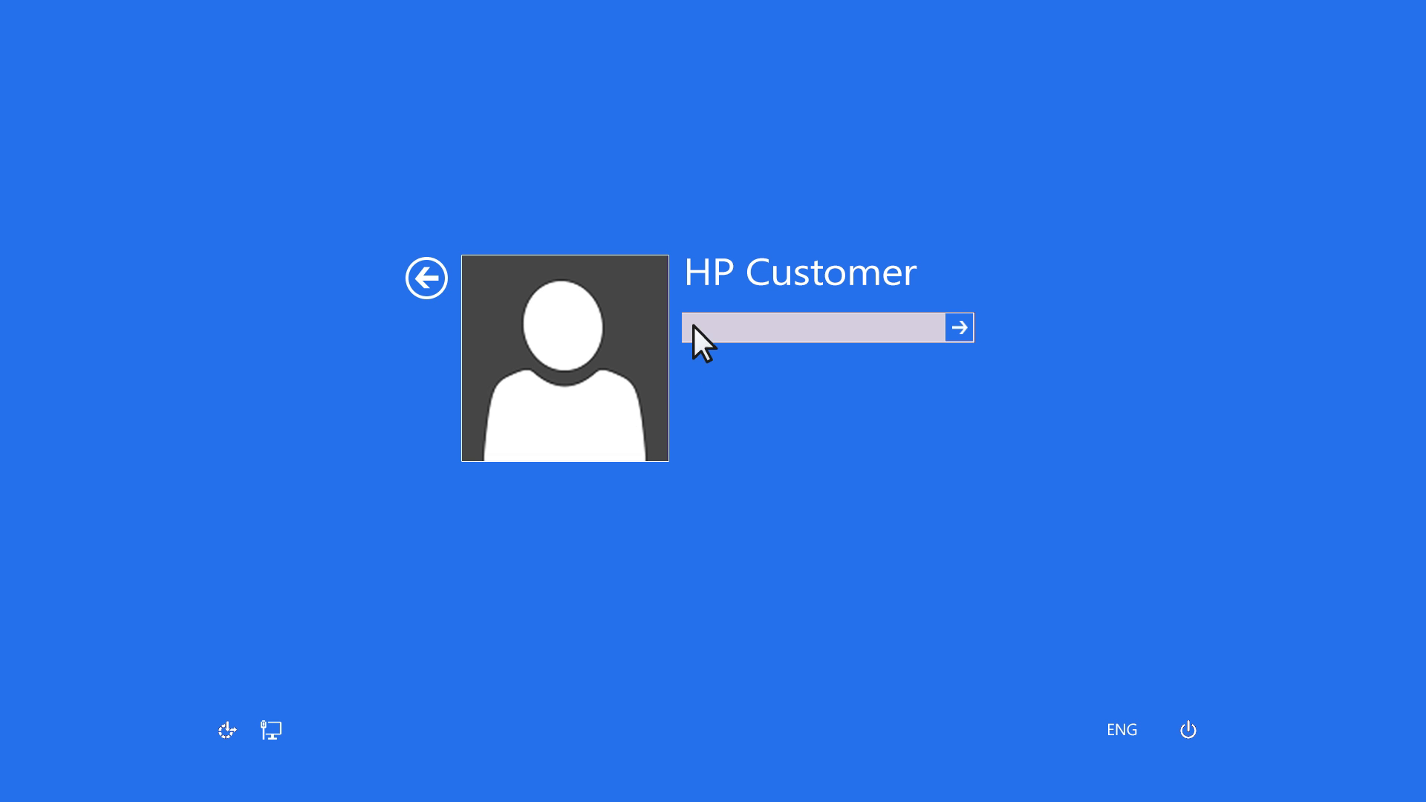
text(***)
text(***)
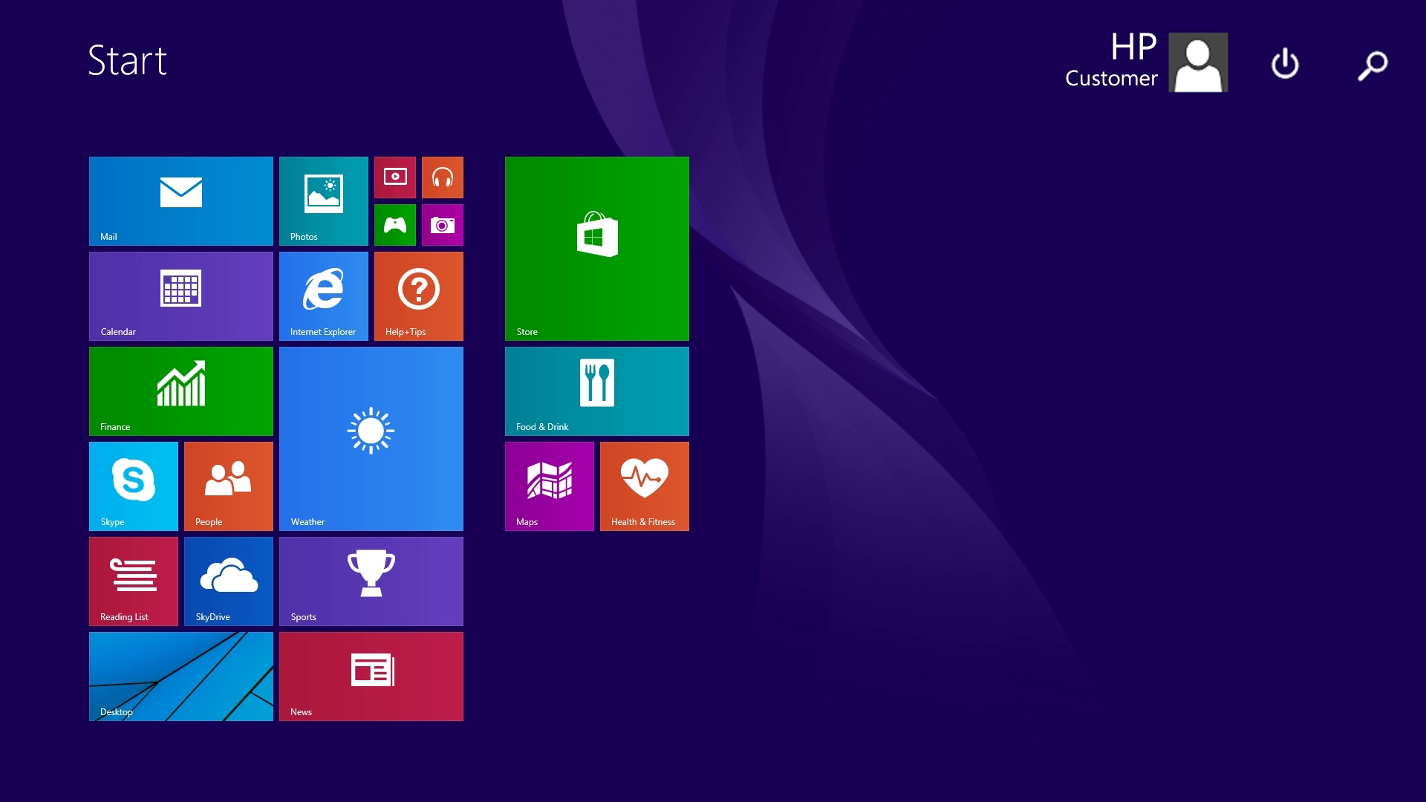
Search for 'Control Panel' from the Start screen and launch it.
key(super+s)
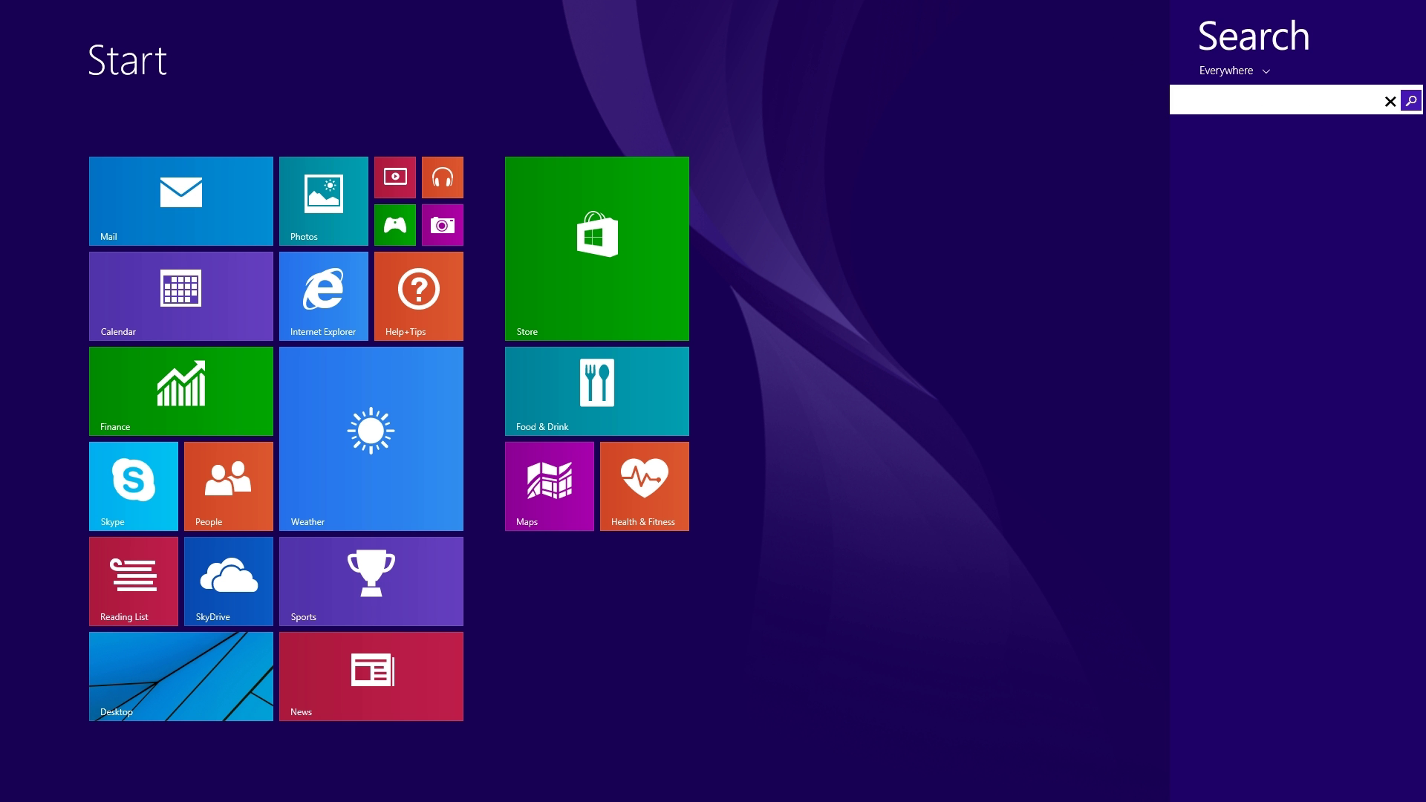
text(Cortrol Panel)
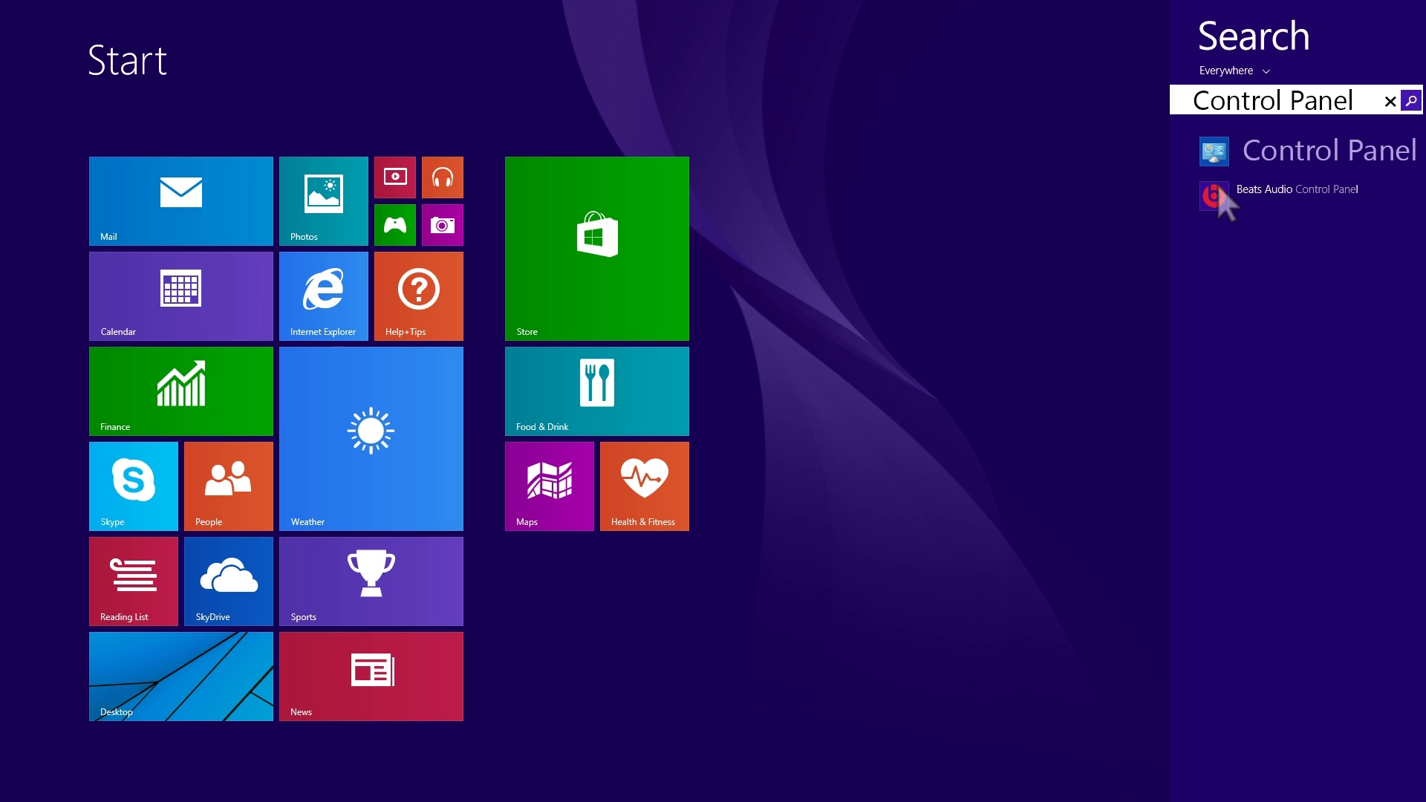
click(1314, 154)
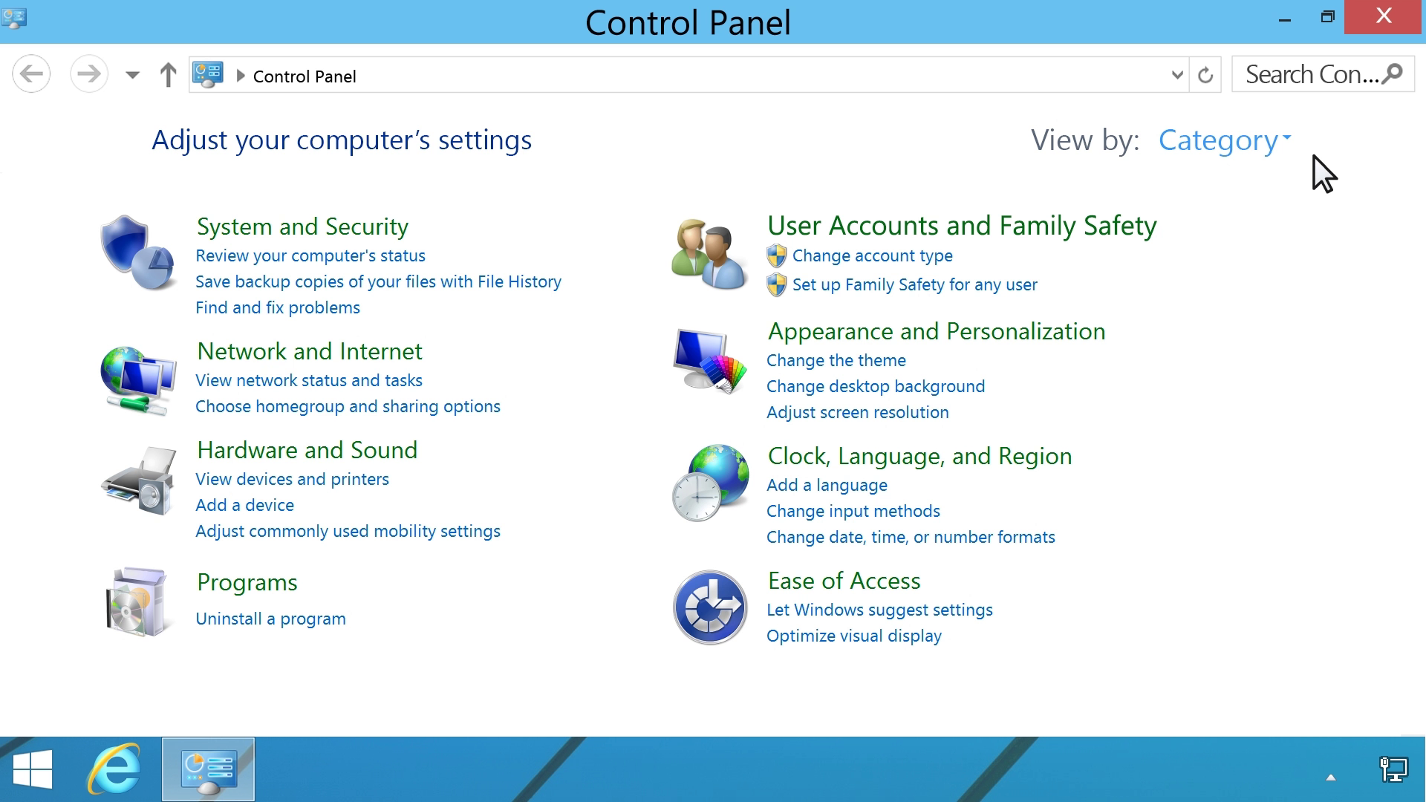
Remove the HP user account under User Accounts, choosing to delete its files.
click(1062, 231)
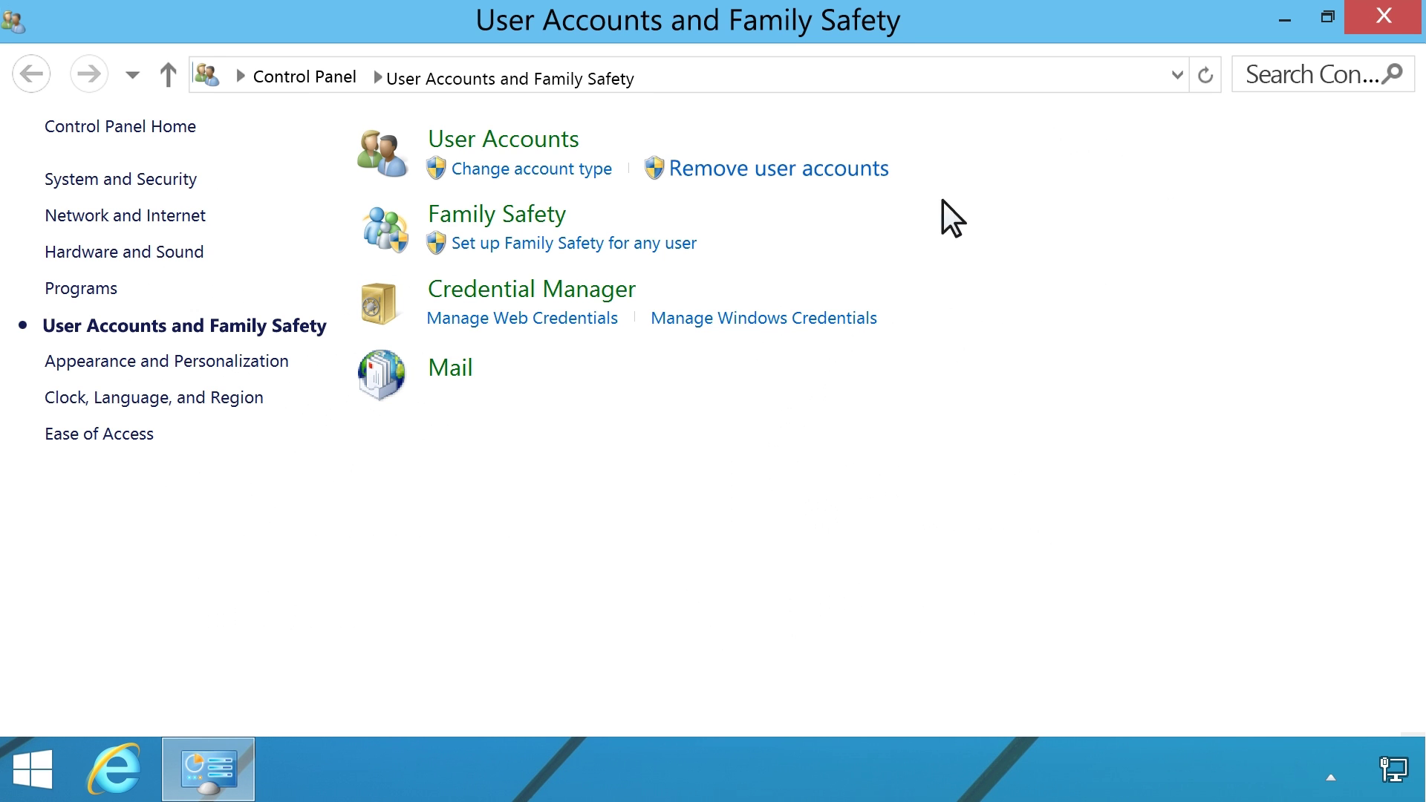
click(824, 170)
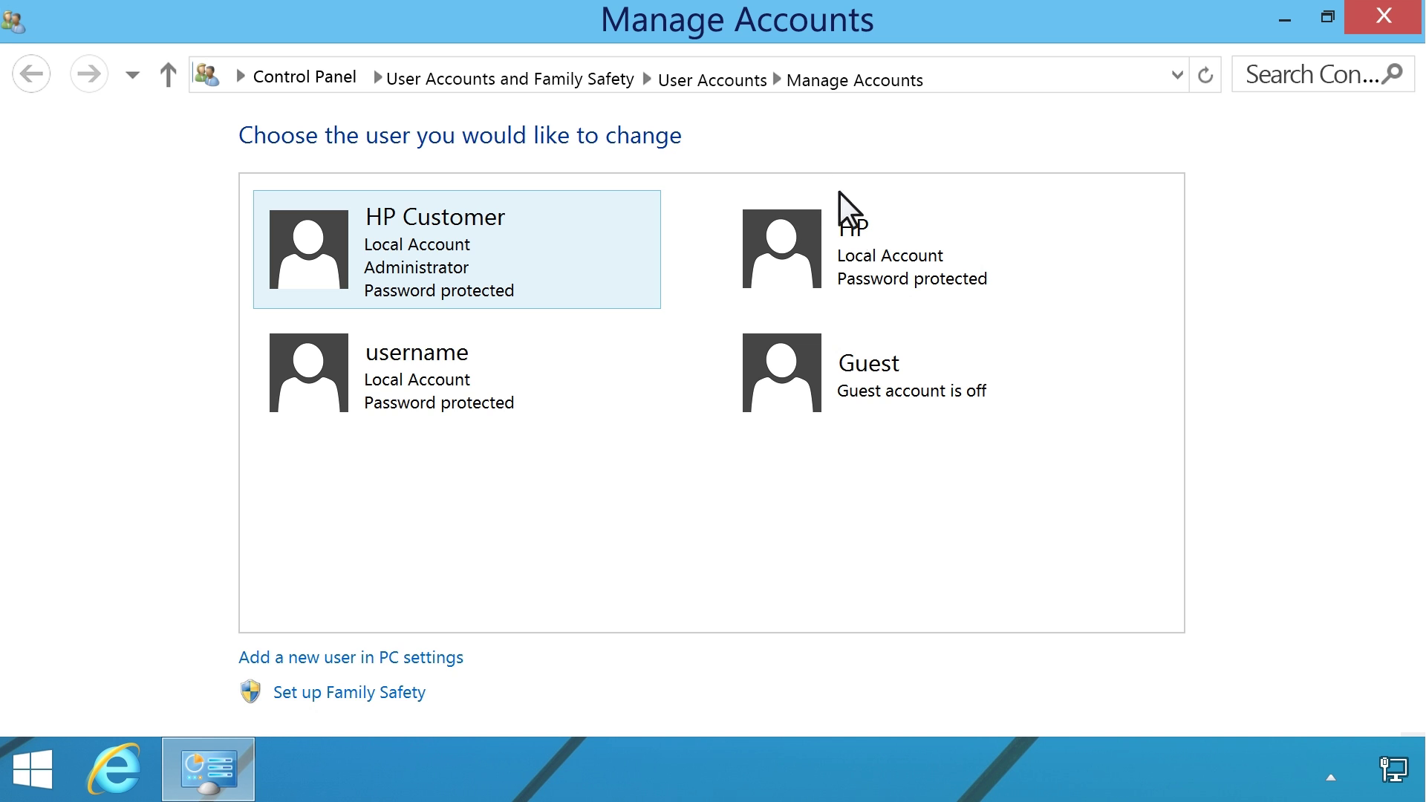
click(864, 225)
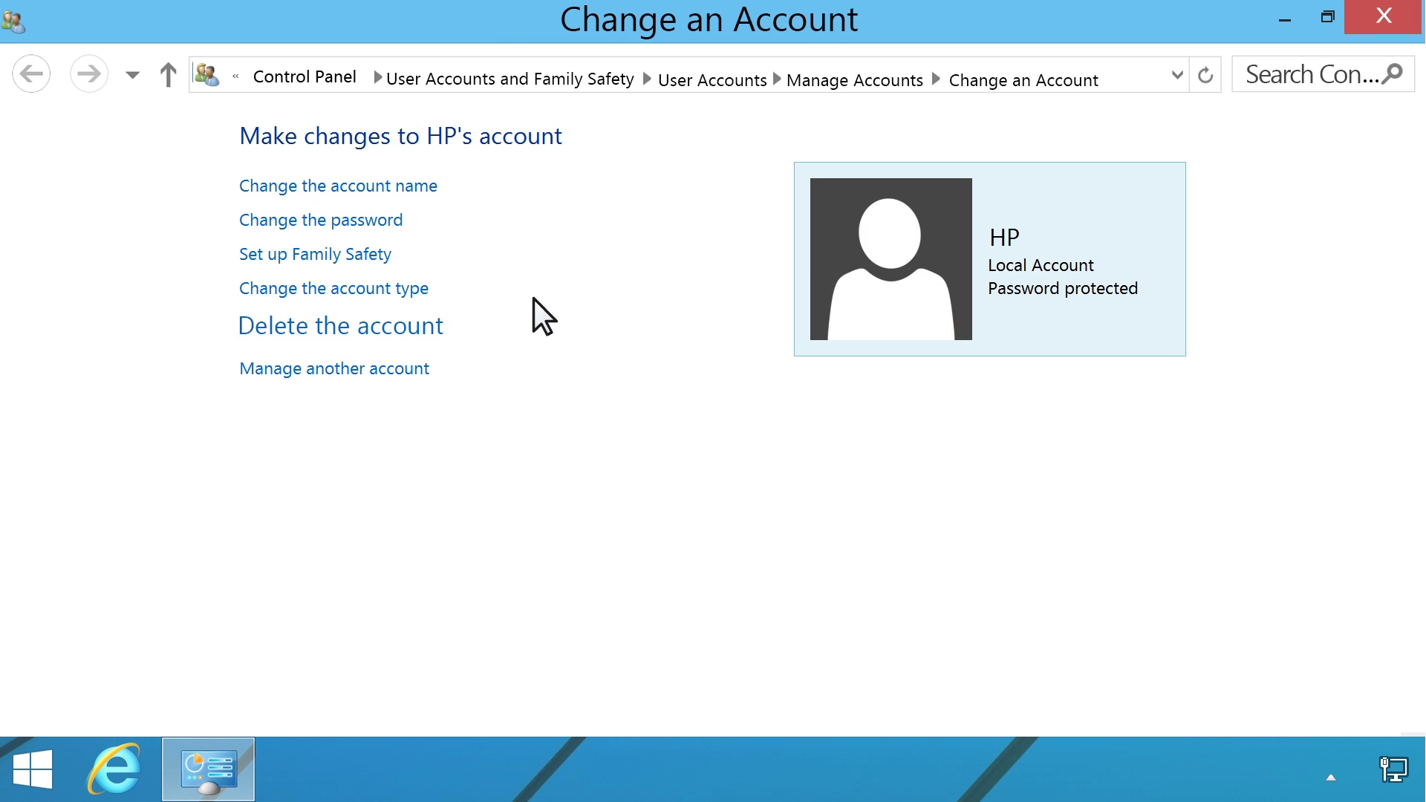
click(393, 331)
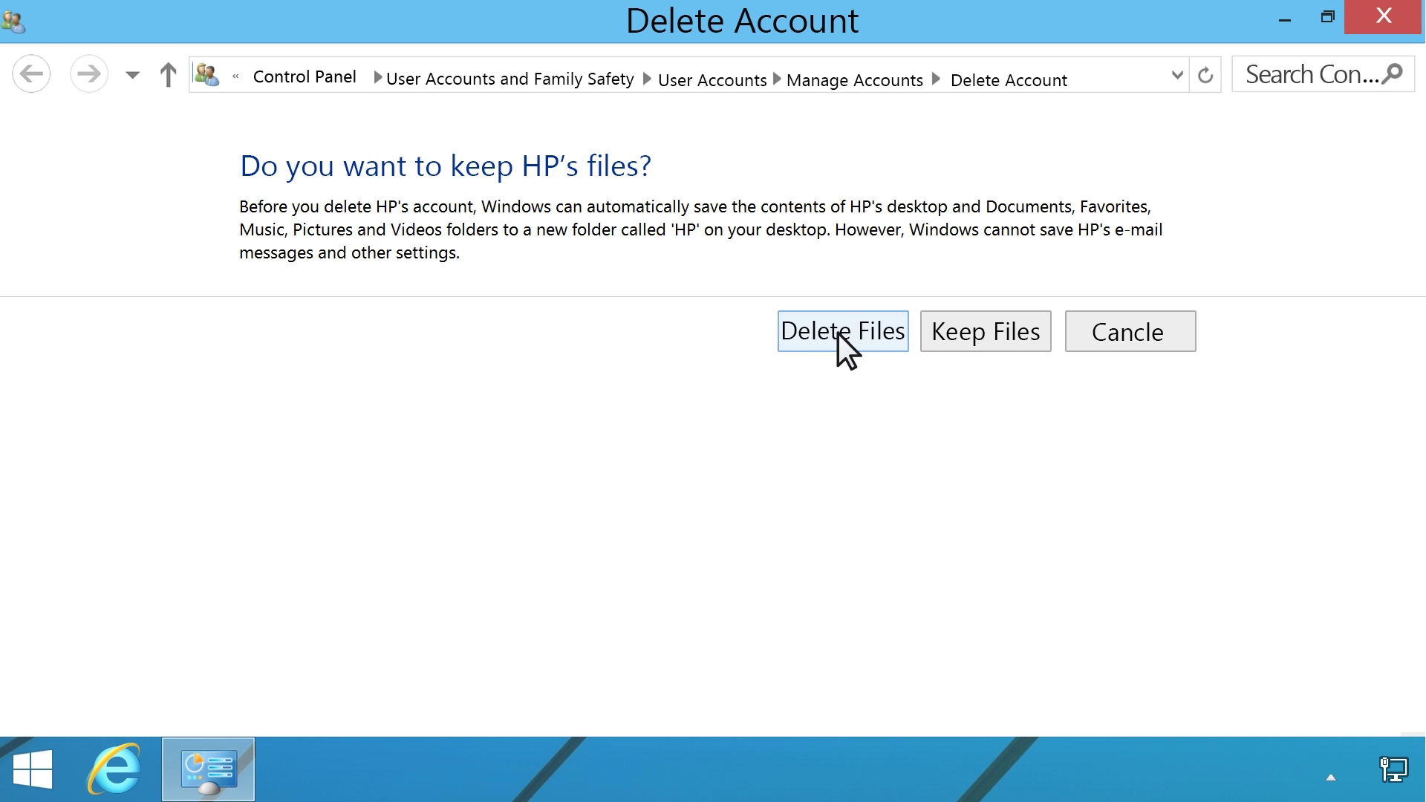
click(838, 334)
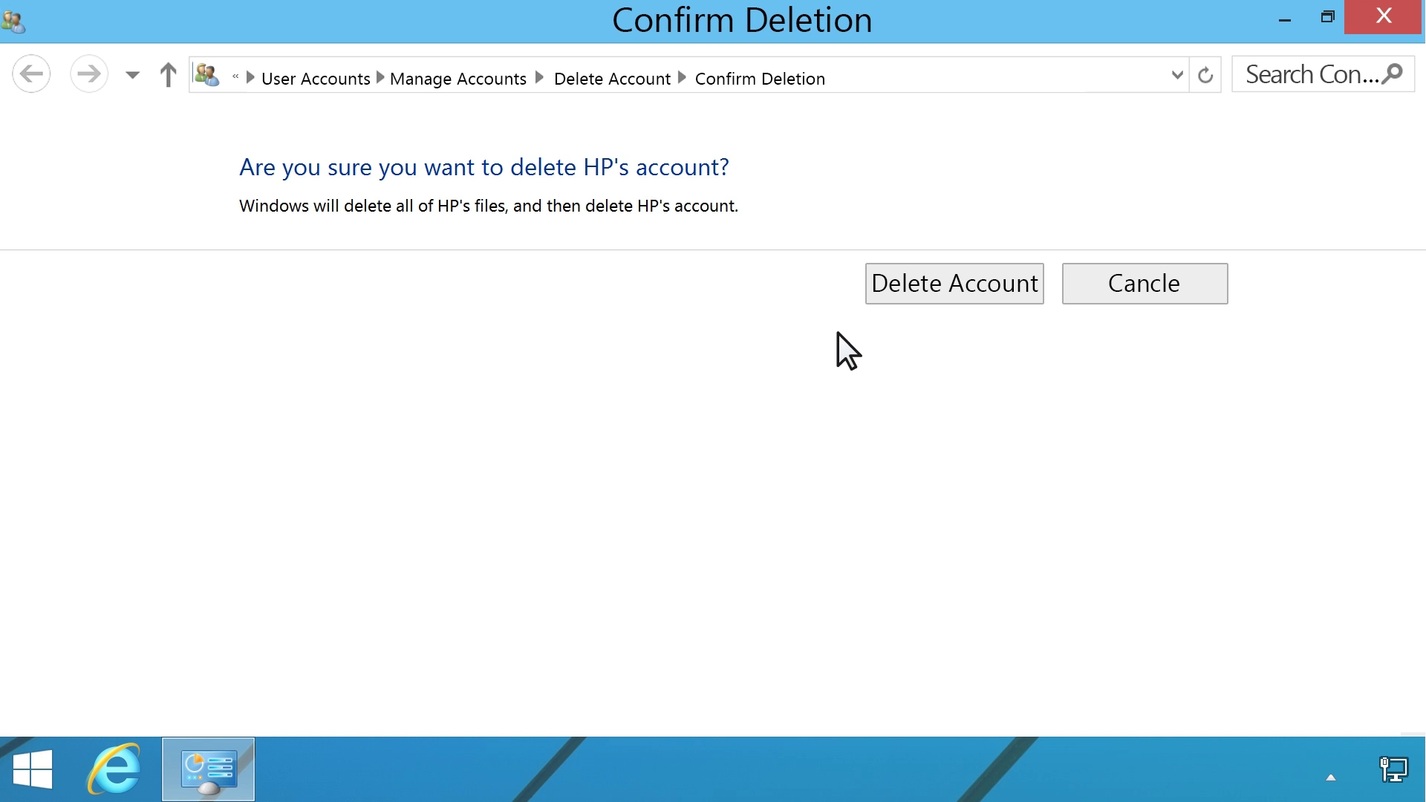
click(962, 288)
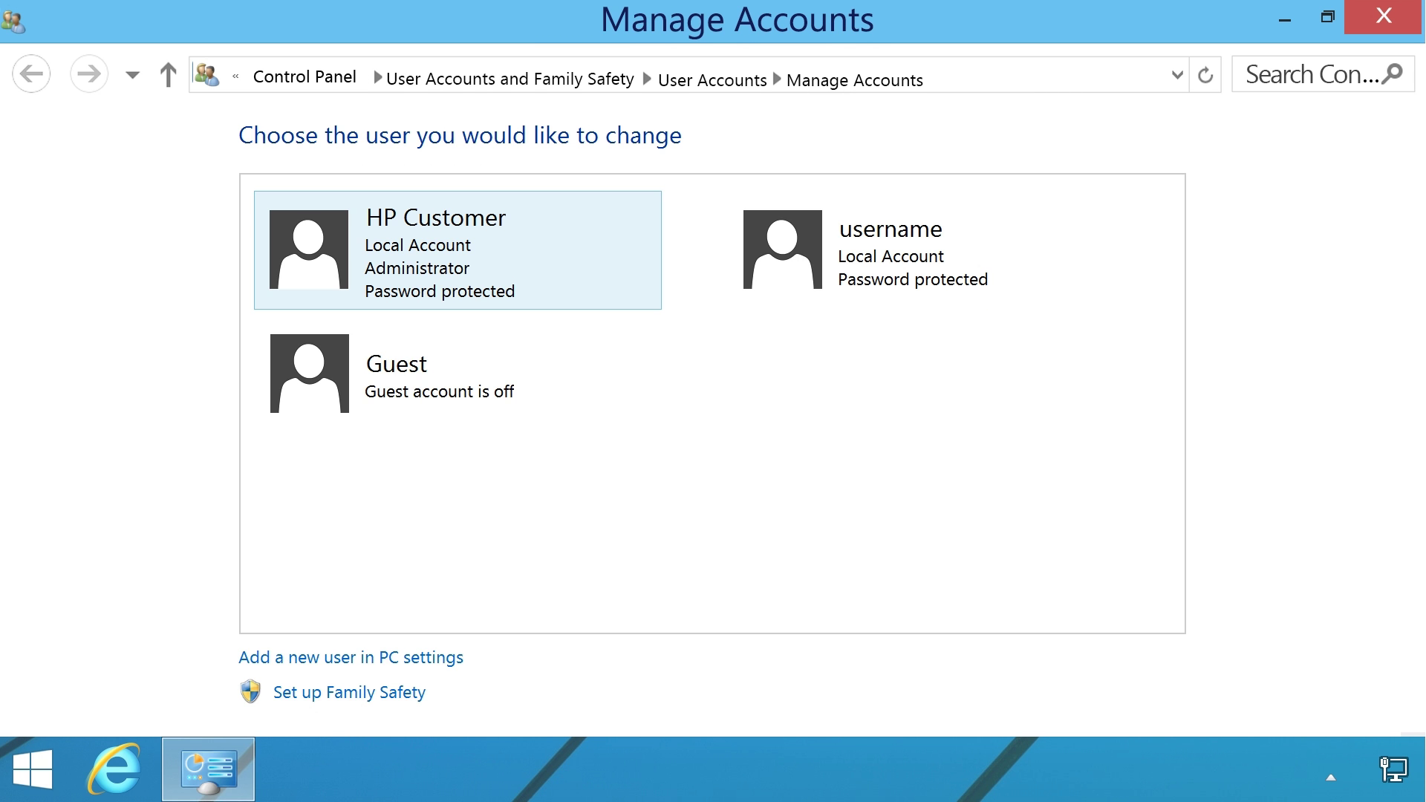